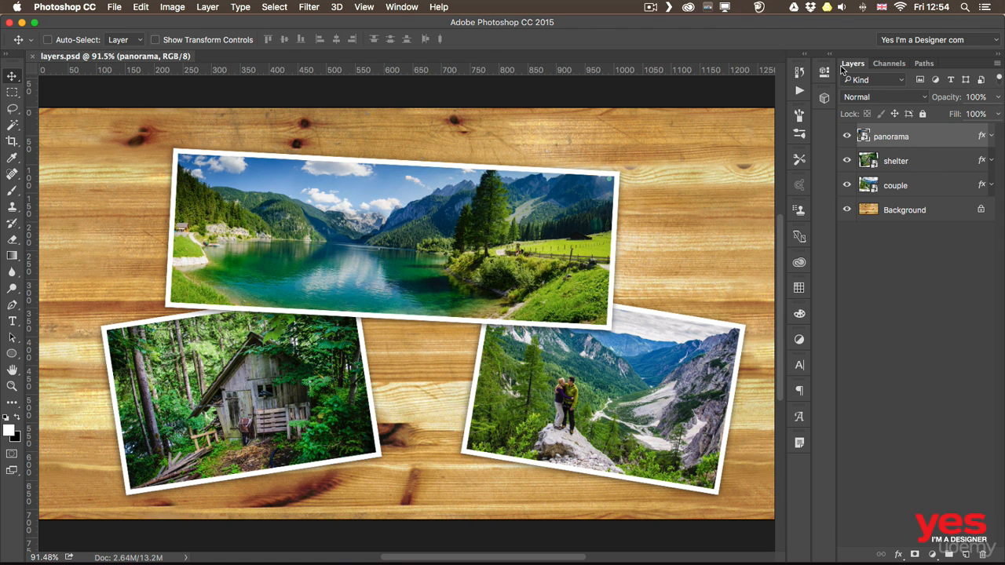
Move the couple photo slightly up and left, and the panorama photo slightly down and right, selecting each layer first
click(901, 168)
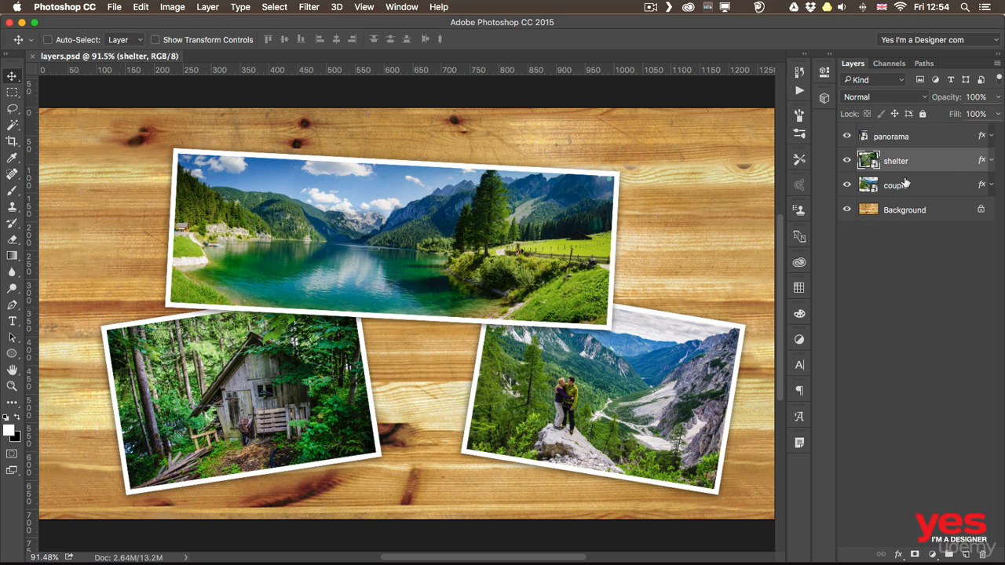
click(906, 186)
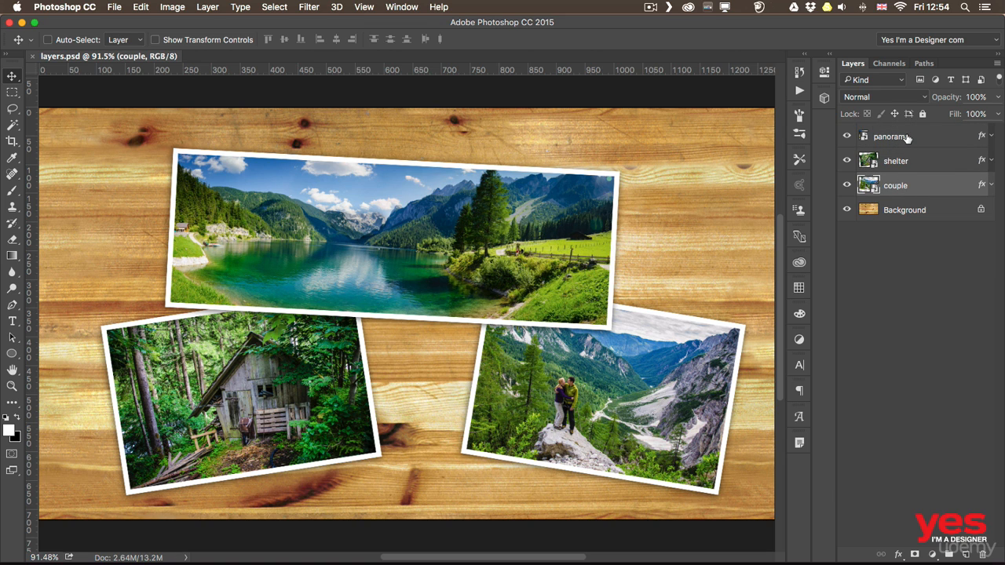
click(903, 136)
click(901, 161)
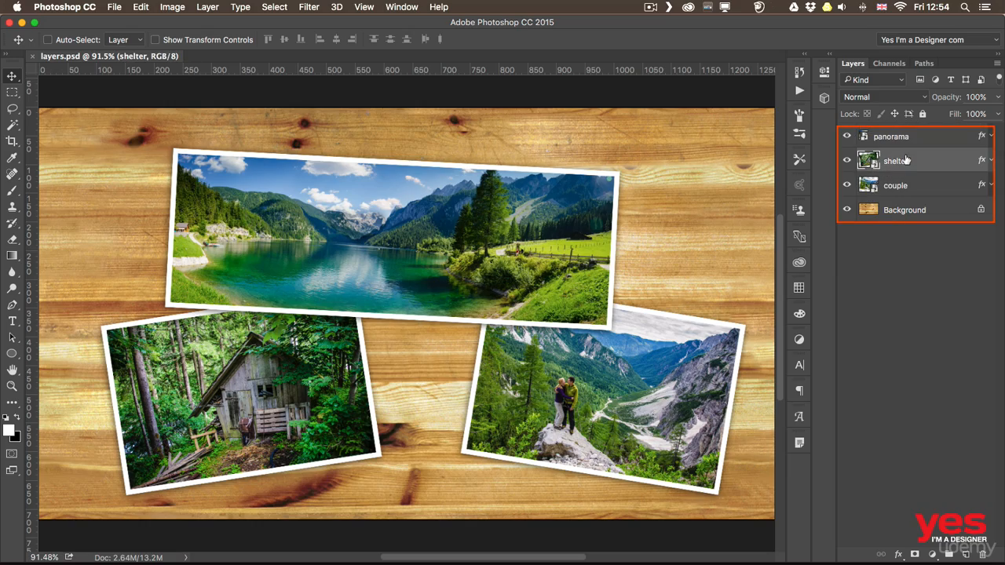
click(901, 186)
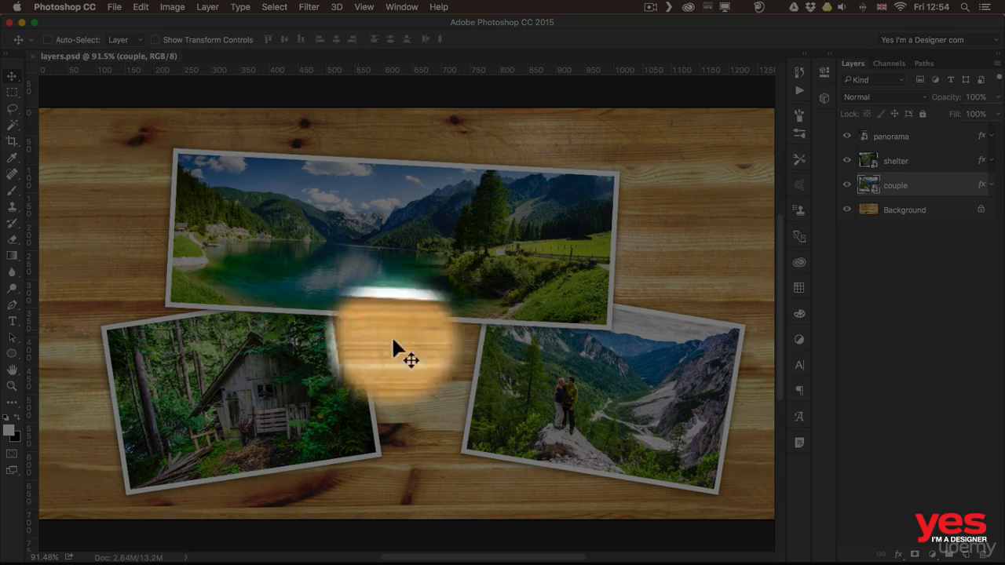
drag(594, 357, 574, 339)
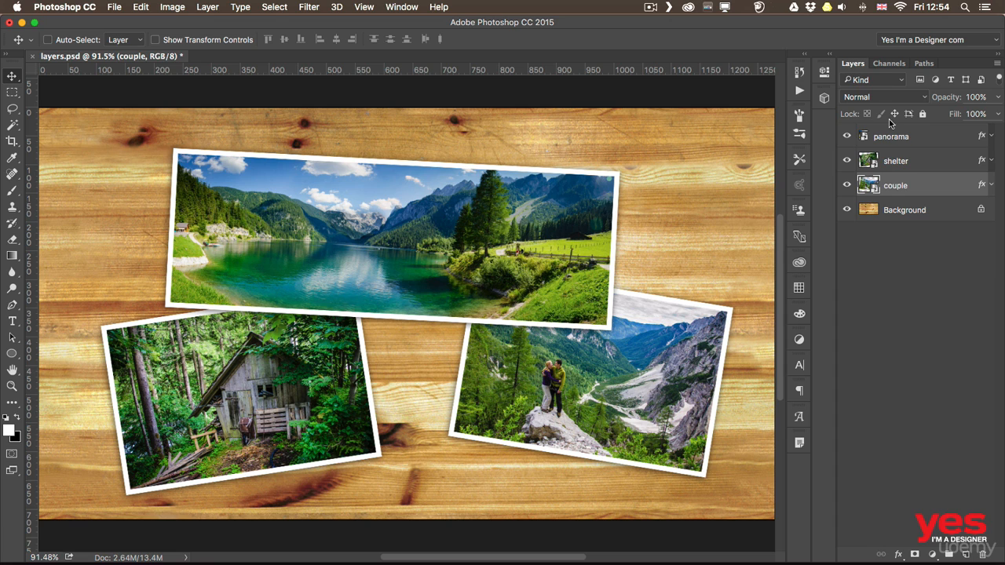
click(927, 146)
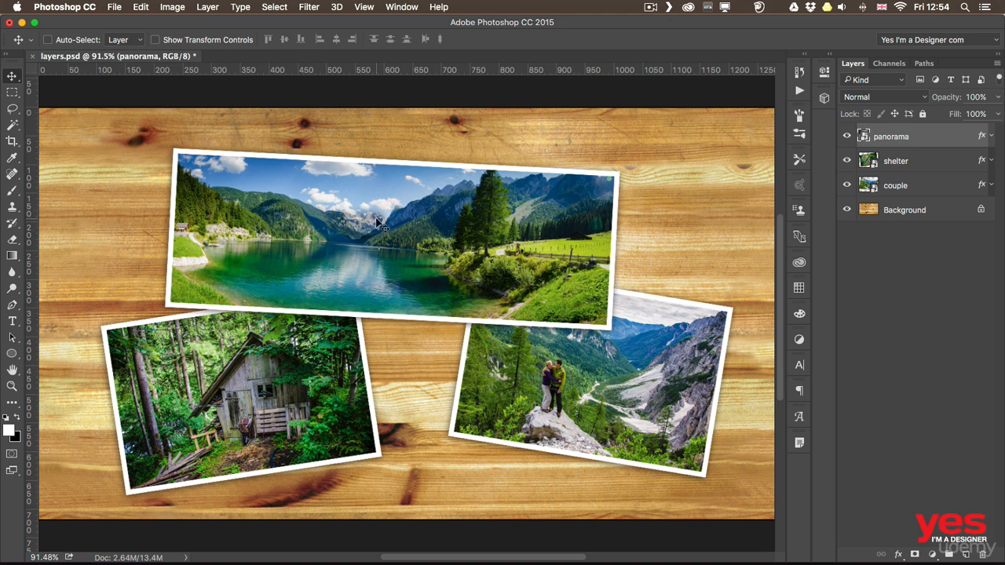
drag(388, 225, 391, 246)
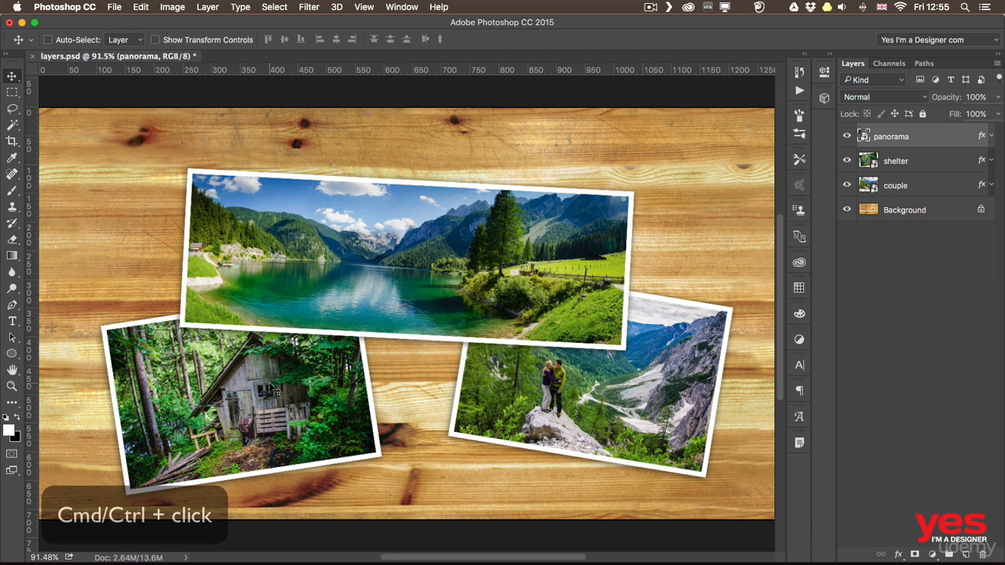
Select the shelter layer directly from its photo using temporary Auto-Select, and list the layers stacked at that spot
key(super)
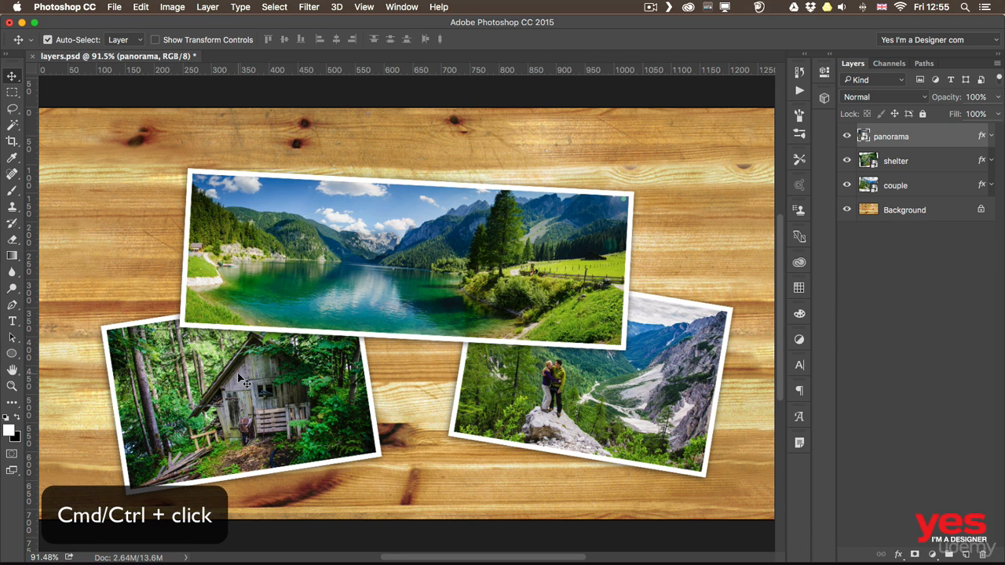
super+click(239, 377)
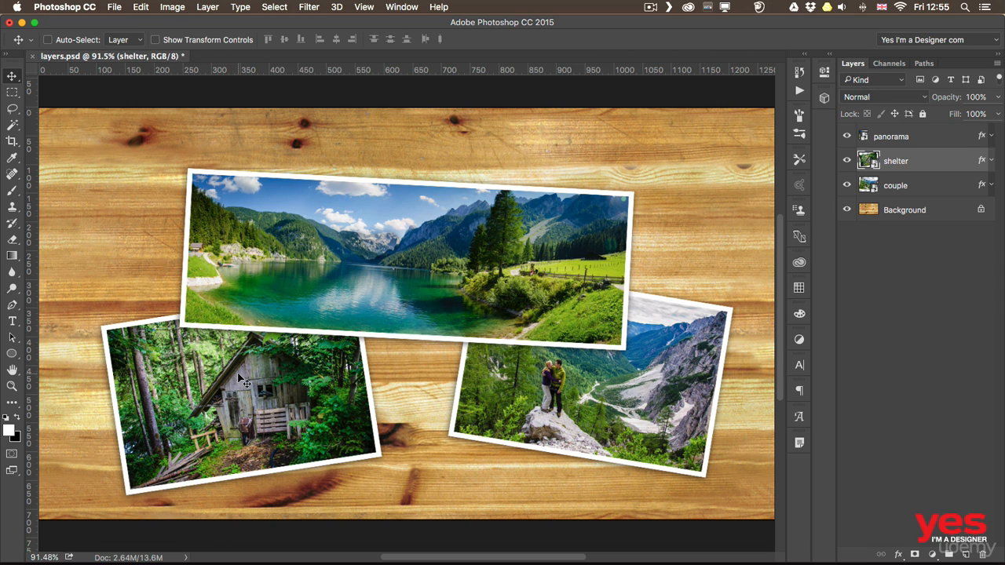
right_click(239, 376)
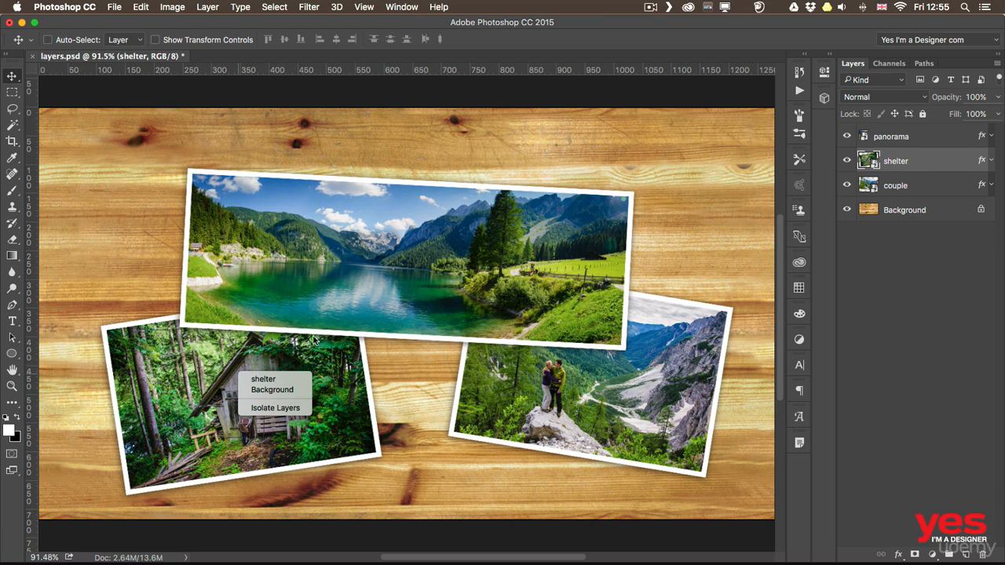
click(344, 270)
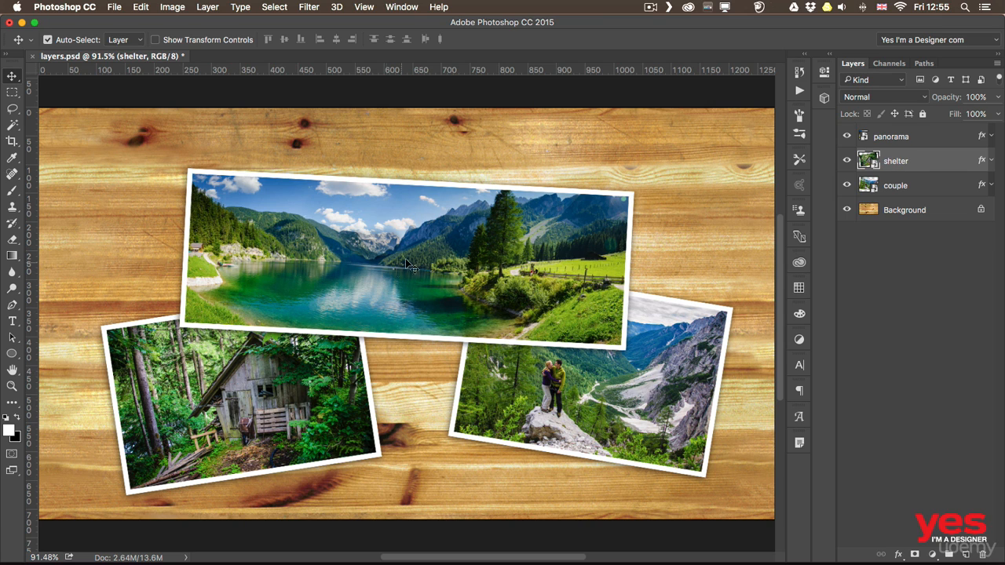
Using temporary Auto-Select, move the panorama photo about 15 px up and left, and the couple photo slightly left
super+click(424, 243)
mouse_move(408, 262)
mouse_down()
mouse_move(369, 242)
mouse_move(395, 262)
mouse_up()
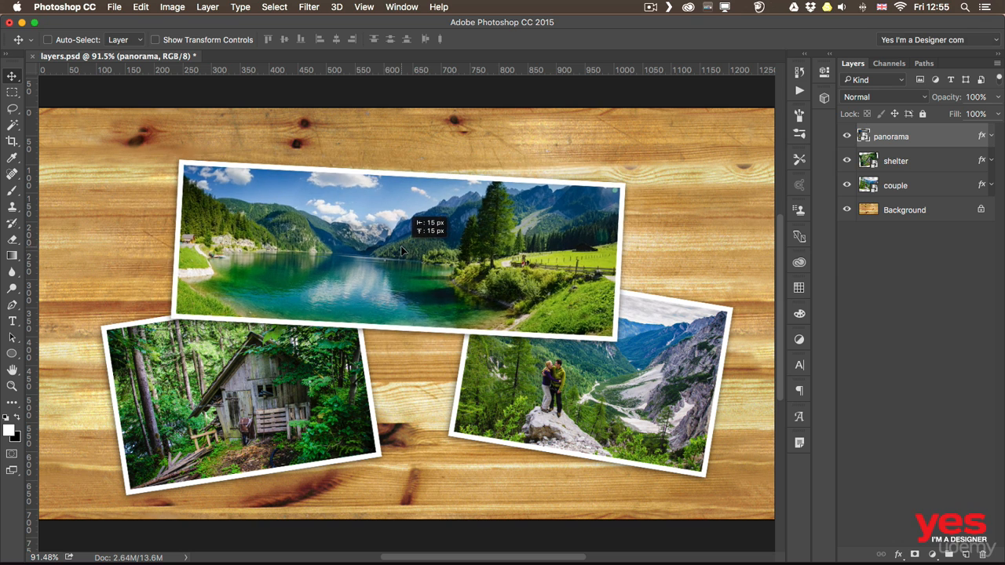
key(super)
mouse_move(562, 378)
mouse_down()
mouse_move(550, 394)
mouse_move(604, 330)
mouse_move(549, 362)
mouse_move(554, 377)
mouse_up()
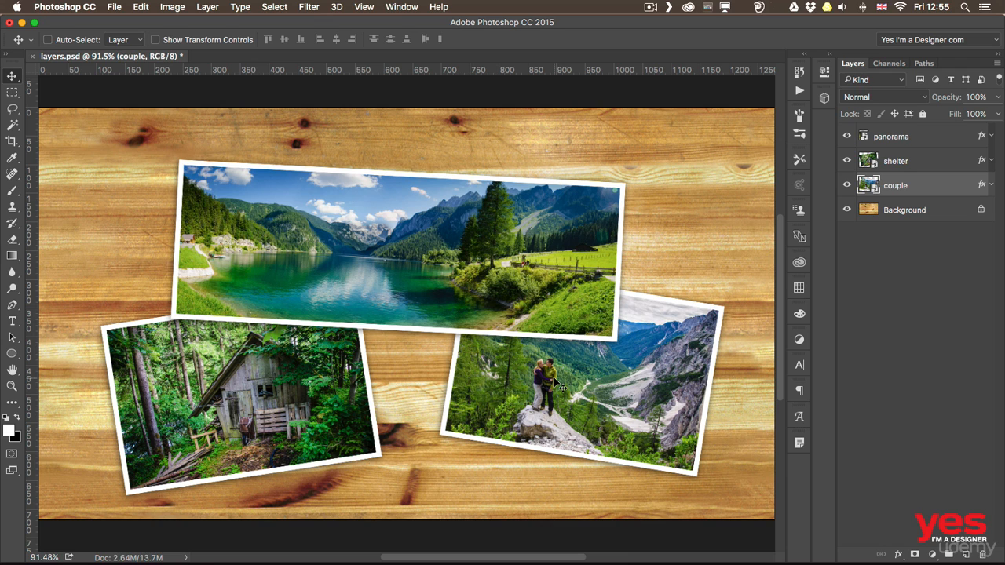
Turn on Auto-Select and reposition the panorama up and left, the shelter photo slightly up and right, and the couple photo up and right
click(48, 39)
drag(305, 238, 261, 209)
mouse_move(265, 385)
mouse_down()
mouse_move(208, 375)
mouse_move(278, 371)
mouse_up()
click(558, 363)
drag(558, 363, 600, 345)
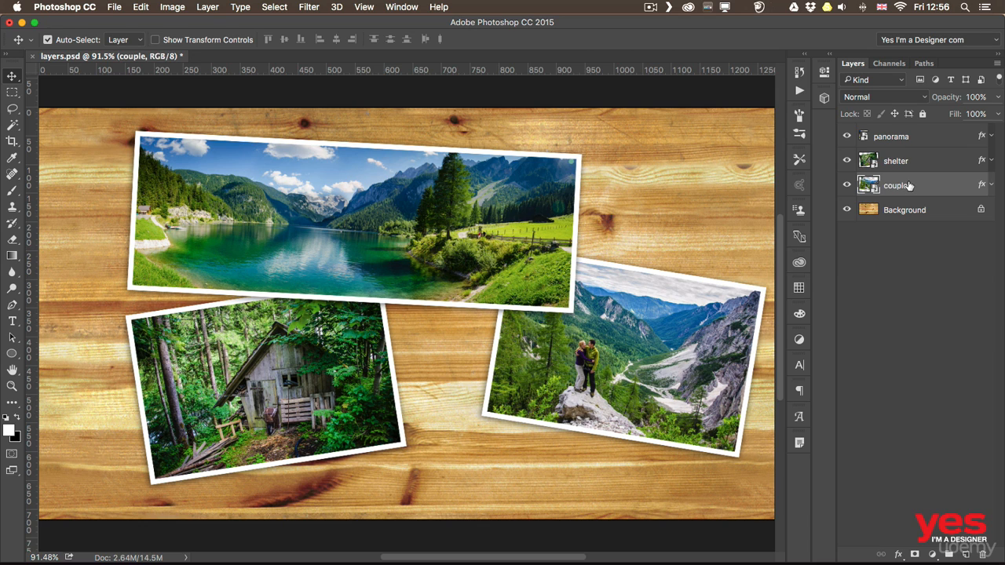
drag(626, 343, 599, 343)
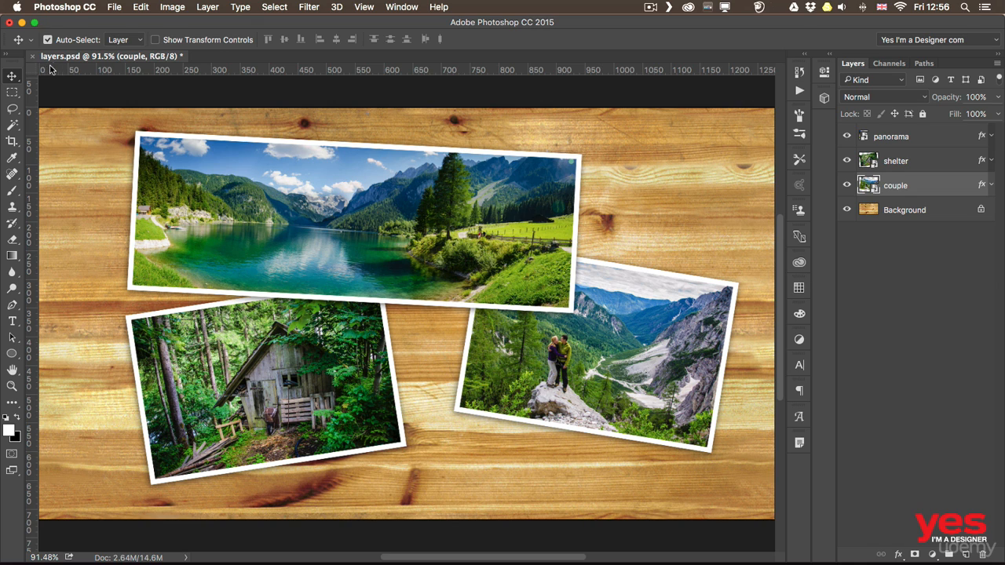
Turn off Auto-Select, and move the panorama right and the shelter photo up and right so it tucks under the panorama
click(54, 39)
drag(302, 229, 383, 241)
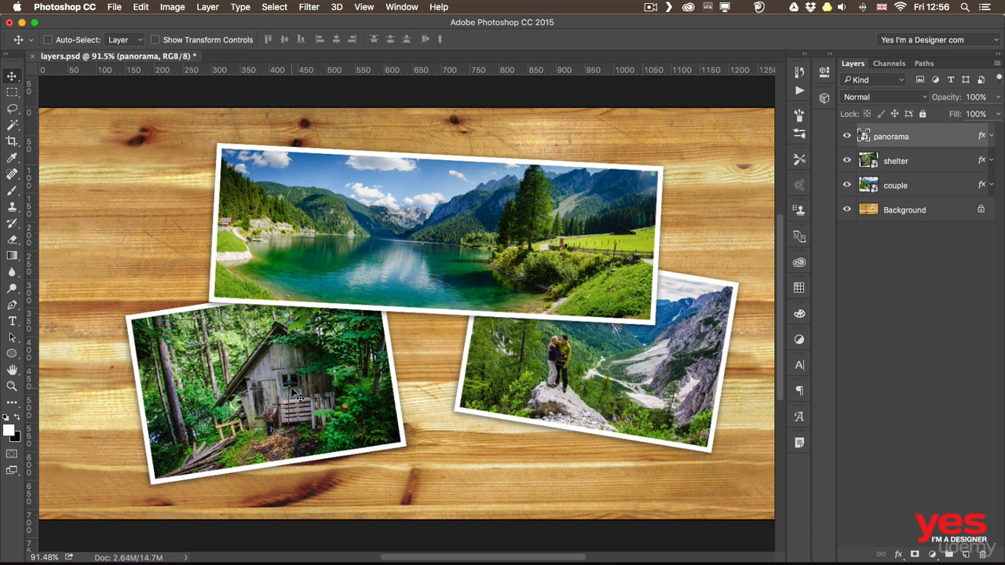
drag(295, 391, 329, 353)
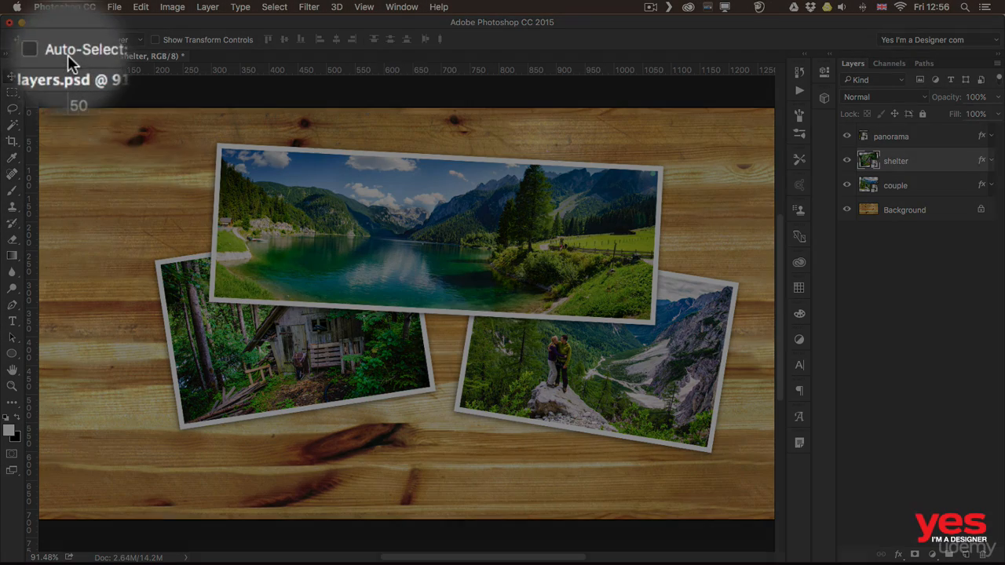
Turn Auto-Select back on and move the shelter photo left from under the panorama
click(48, 39)
click(348, 280)
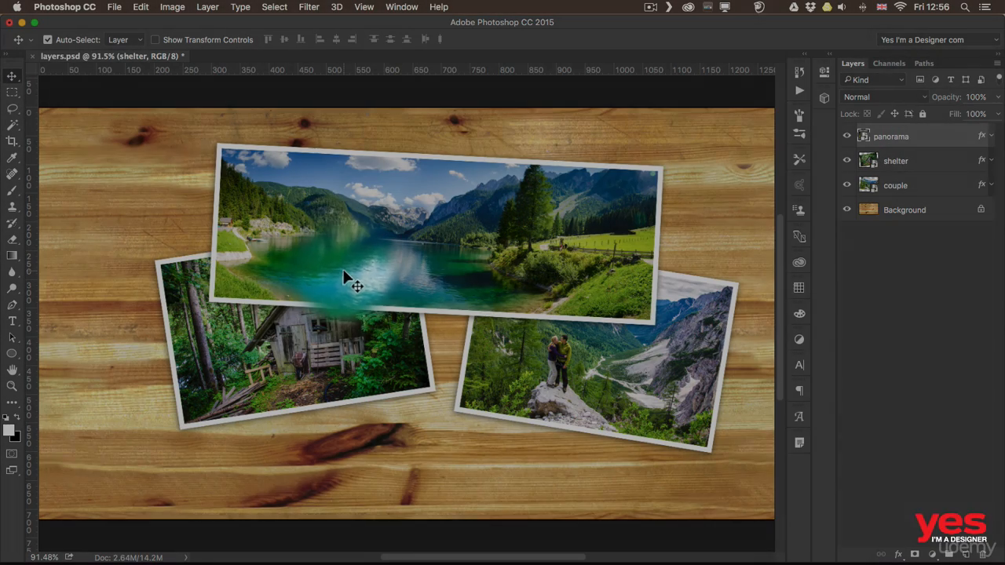
mouse_move(348, 280)
mouse_down()
mouse_move(435, 263)
mouse_move(294, 291)
mouse_move(401, 264)
mouse_move(375, 282)
mouse_move(330, 288)
mouse_up()
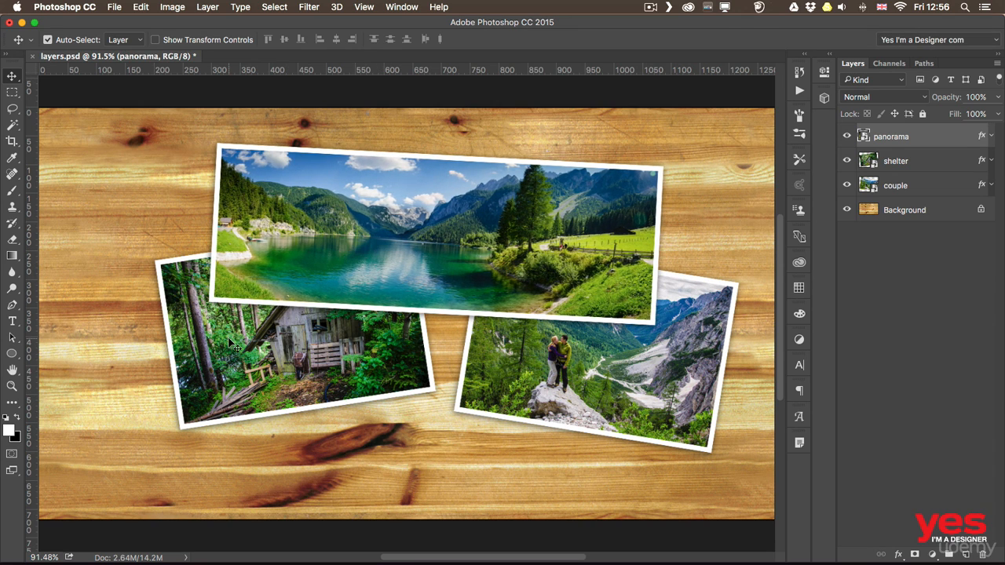
drag(232, 345, 155, 357)
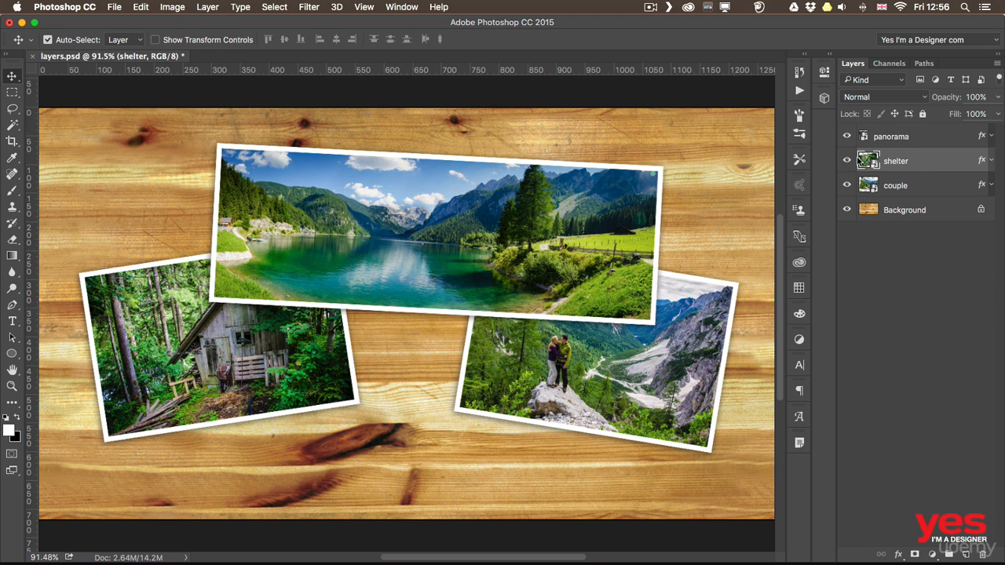
Select the panorama layer and list the layers stacked at a point over its photo
click(899, 145)
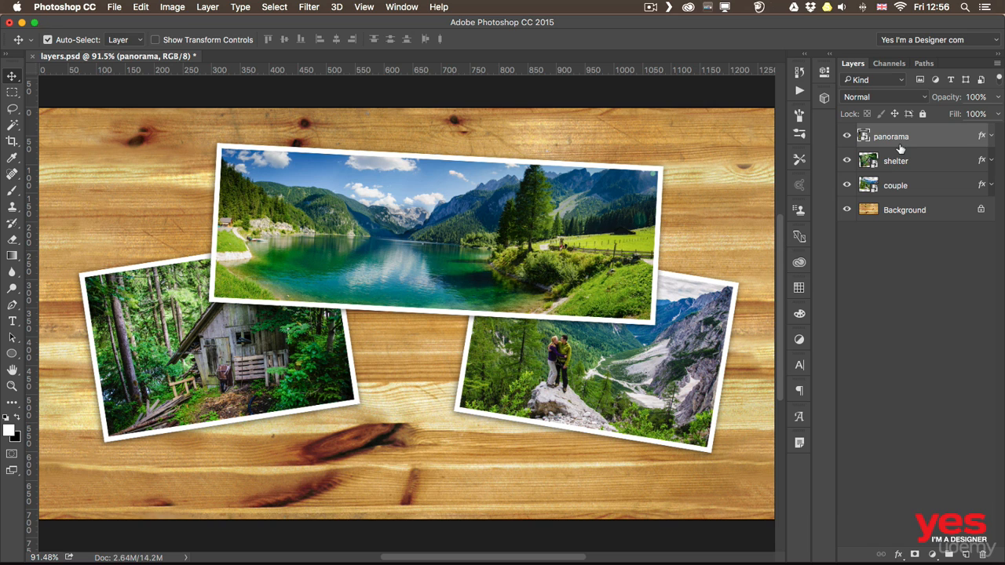
right_click(280, 248)
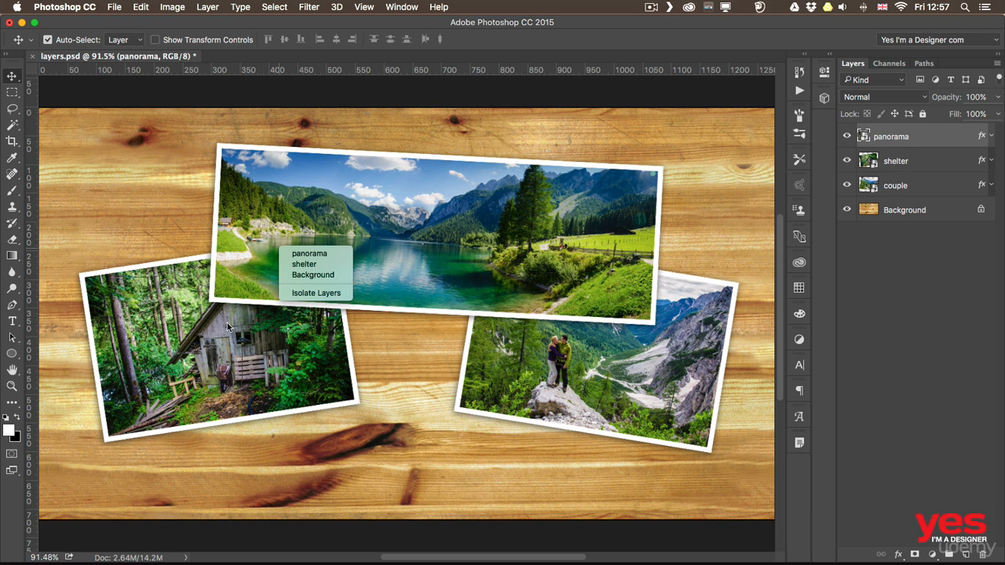
click(145, 346)
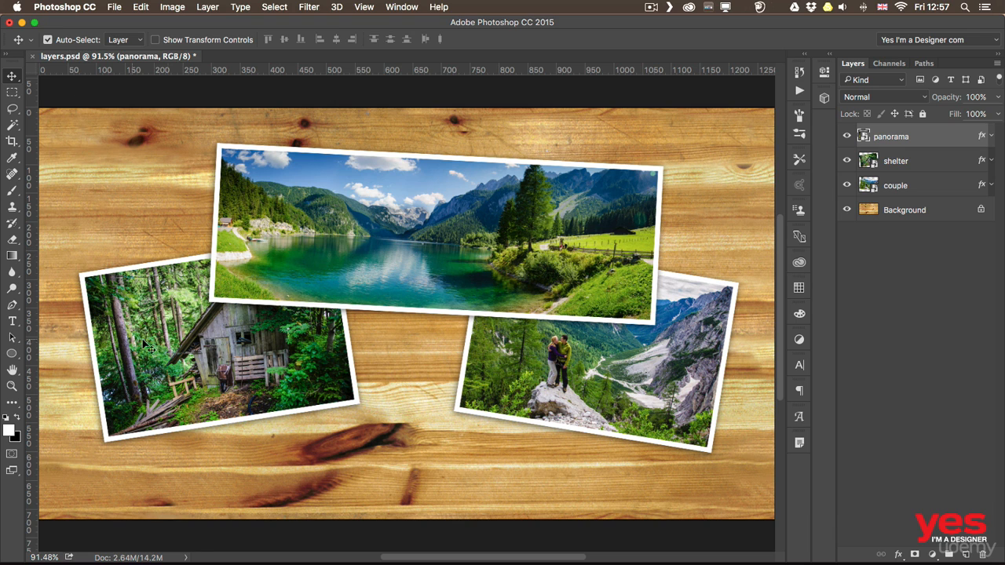
Move the couple photo down and slightly left, and the shelter photo down and slightly right
click(269, 345)
drag(628, 392, 646, 412)
drag(328, 392, 337, 424)
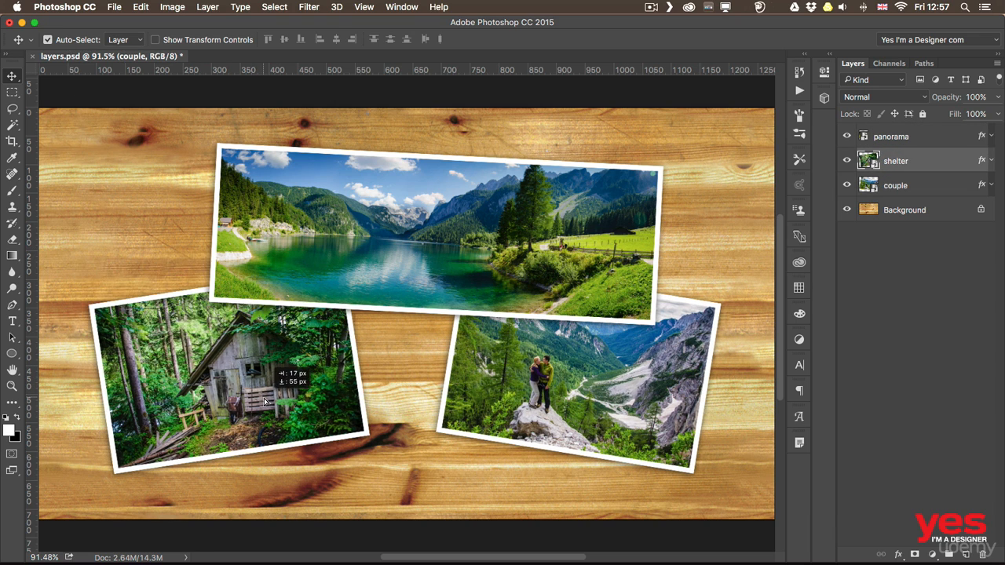
Turn off Auto-Select, and move the panorama left and slightly down and the shelter photo slightly down and right
click(48, 40)
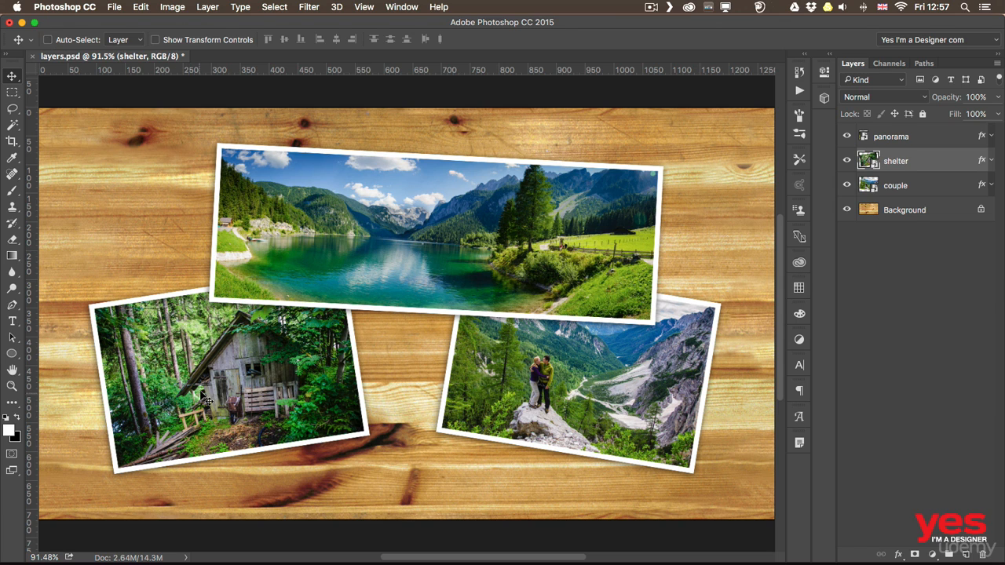
key(super)
drag(301, 230, 244, 243)
drag(249, 363, 279, 379)
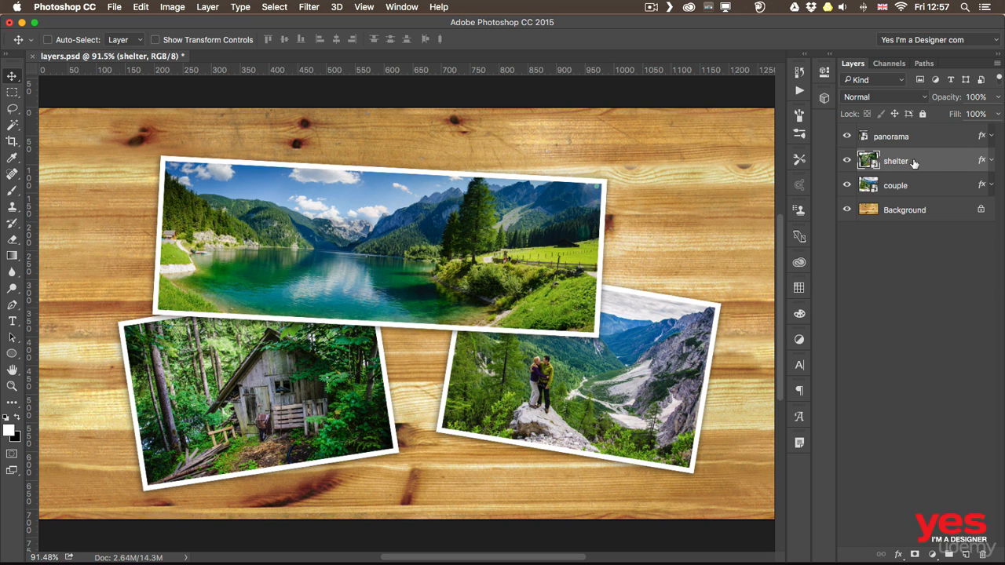
Move the couple photo left to overlap the other two, and restack its layer to the top and back between panorama and shelter
drag(545, 396, 362, 361)
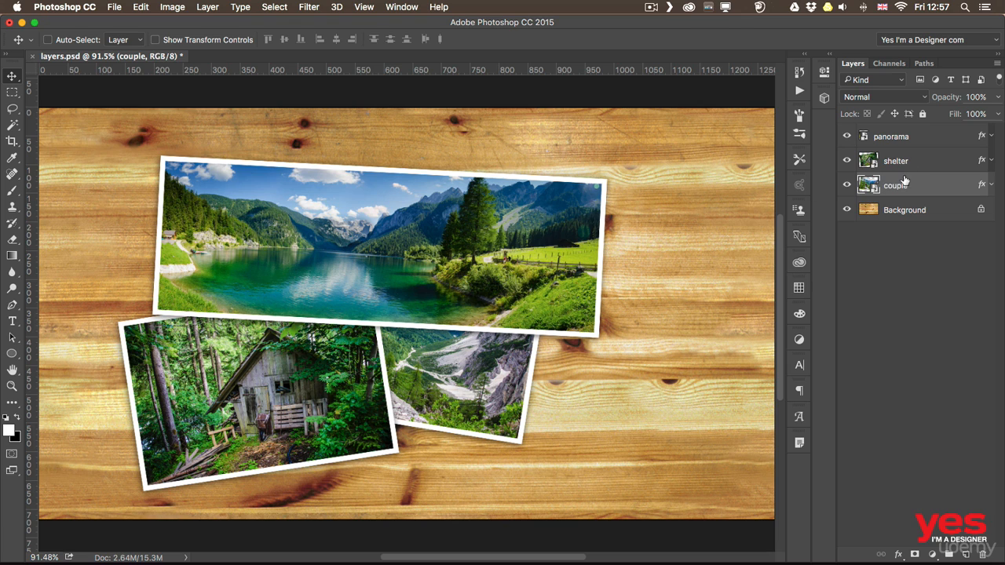
drag(903, 185, 900, 133)
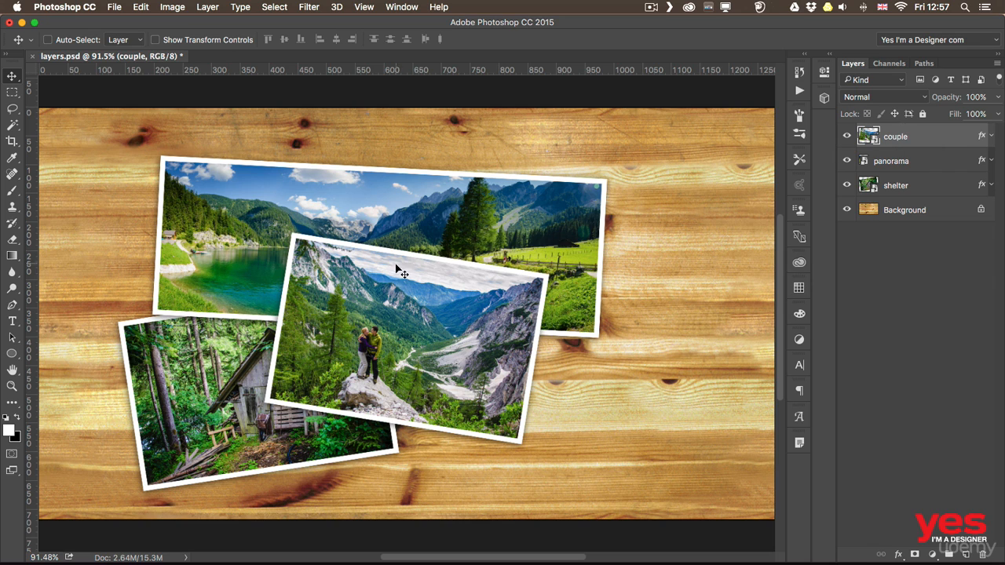
drag(905, 141, 901, 165)
drag(934, 170, 931, 174)
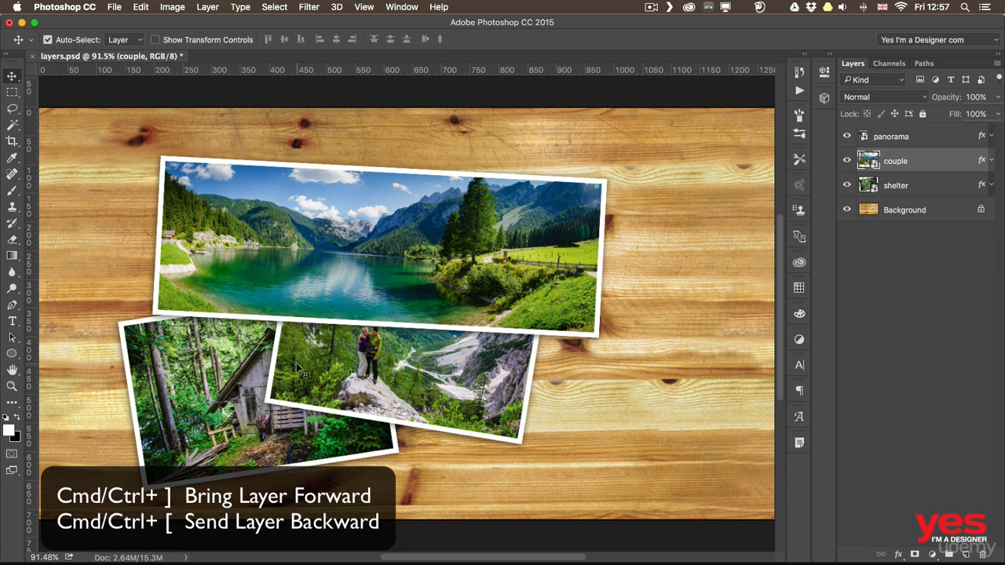
Step the couple layer forward and backward through the stack, finishing below the shelter layer
key(super+bracketright)
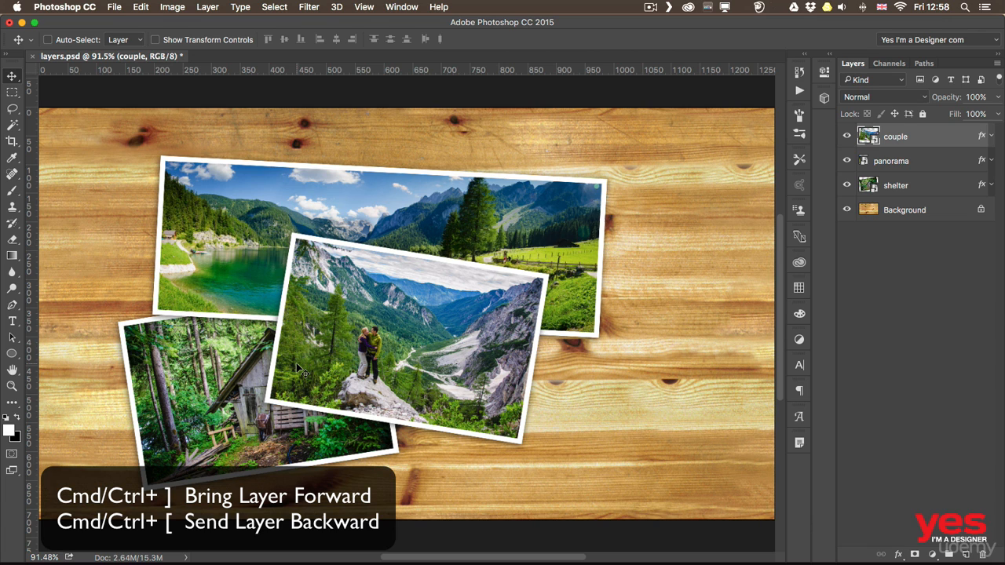
key(super+bracketleft)
key(super+bracketleft)
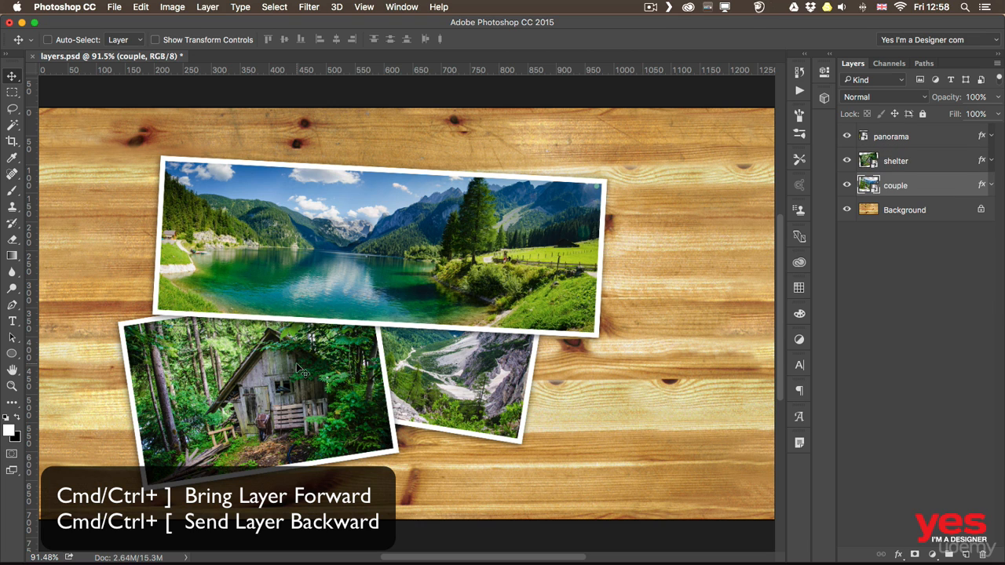
key(super+bracketright)
key(super+bracketright)
key(super+bracketleft)
key(super+bracketleft)
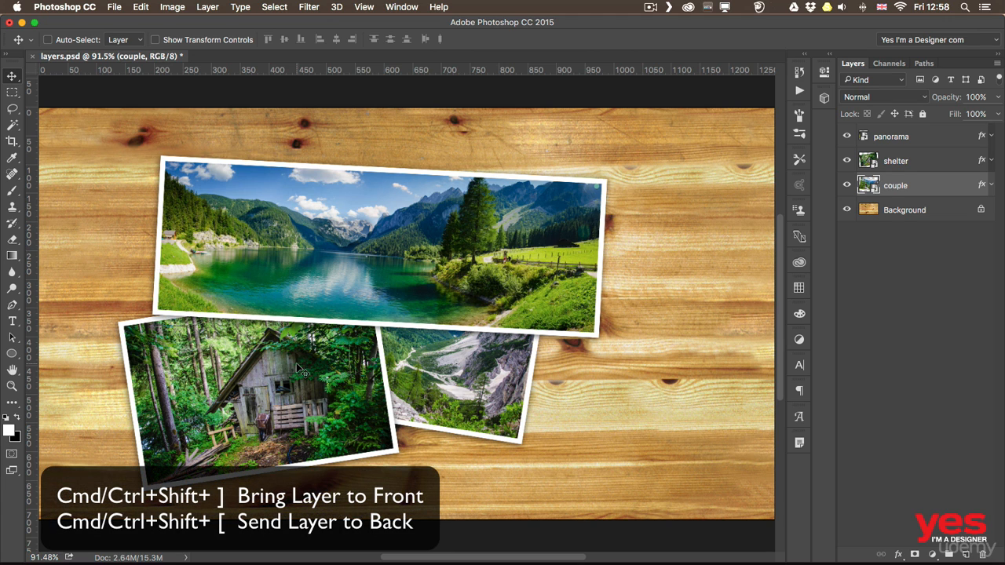
Bring the couple layer to the front, and send it to the back just above the Background layer
key(super)
key(super+shift+bracketright)
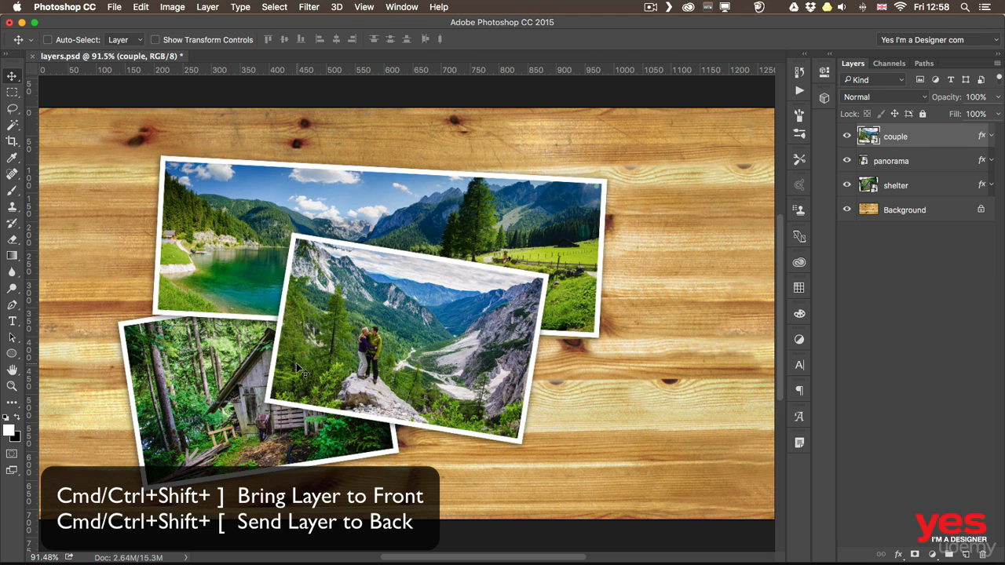
key(super+shift+bracketleft)
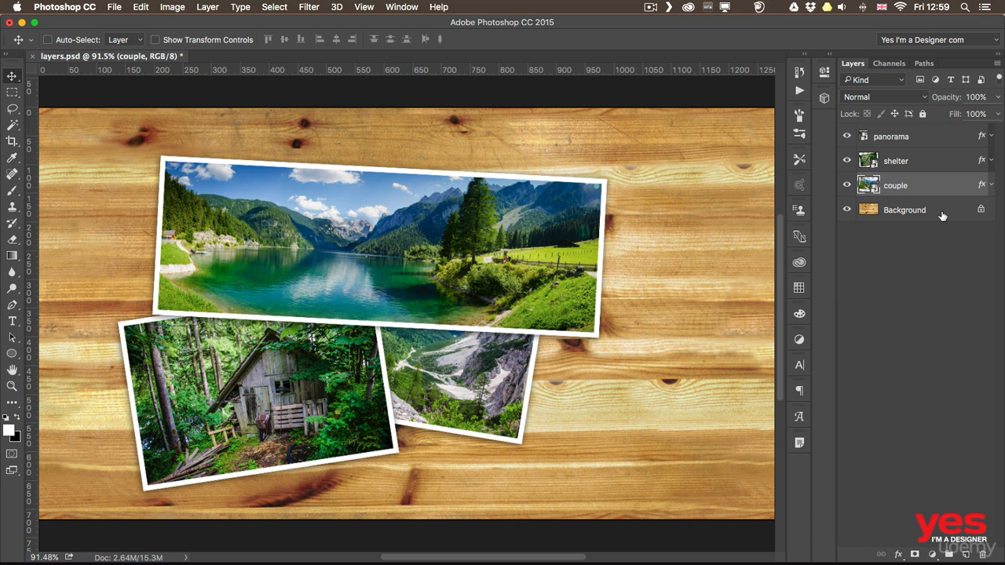
Bring the couple layer forward so it sits between the panorama and shelter layers
key(super)
key(super+bracketright)
key(super+bracketright)
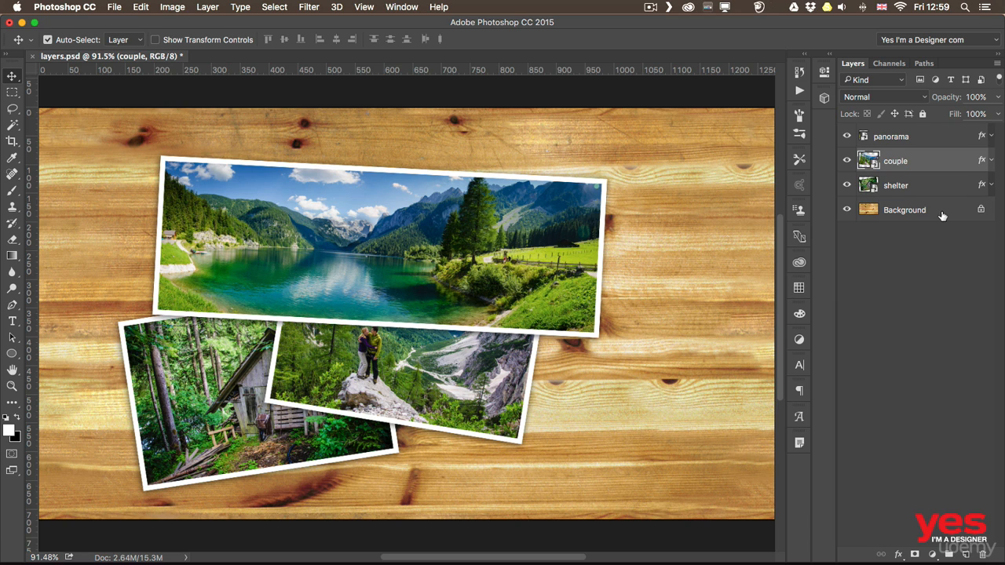
Restack the couple layer below the shelter layer, and try to move it beneath the locked Background layer
key(super+bracketleft)
key(super+bracketleft)
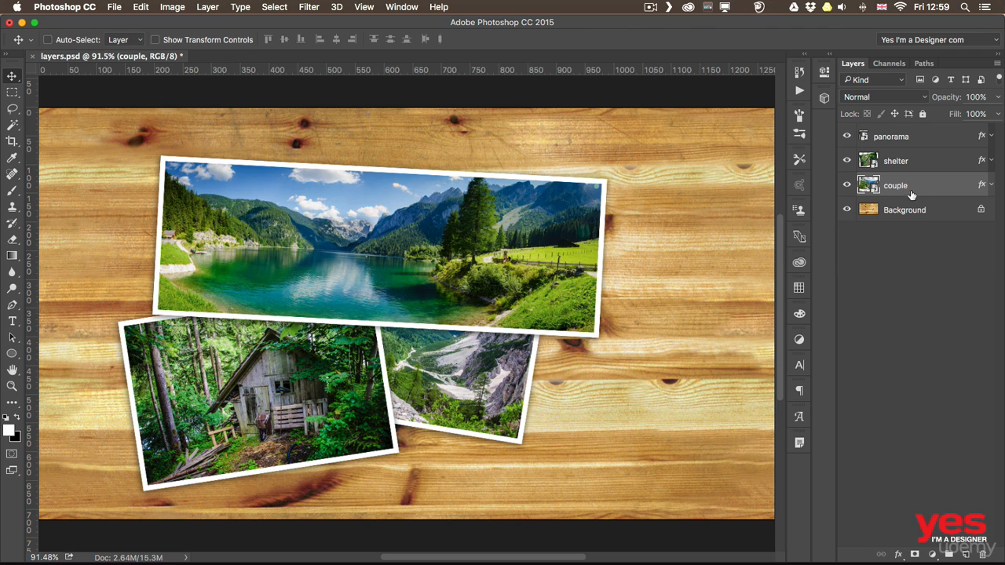
drag(910, 193, 926, 235)
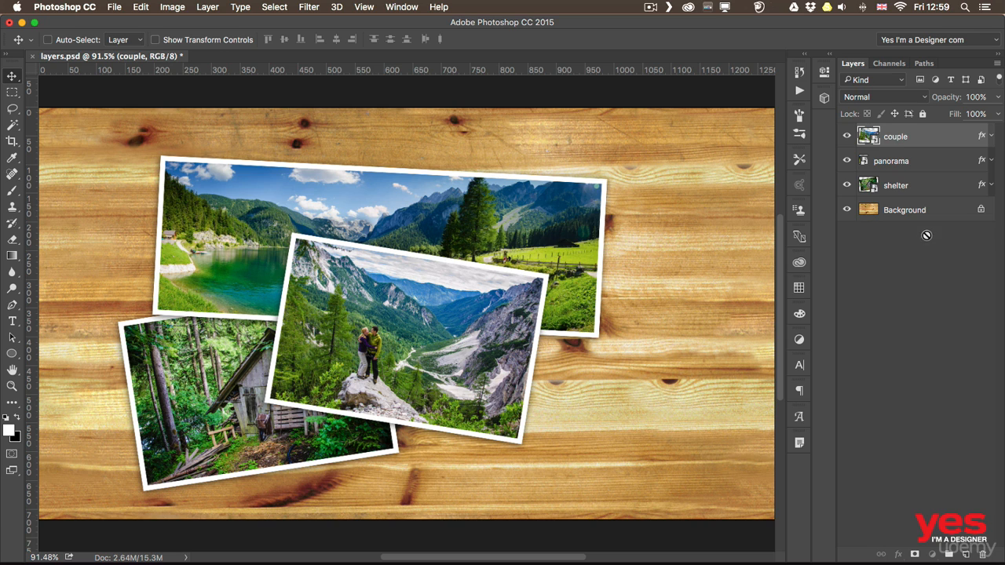
drag(921, 136, 921, 193)
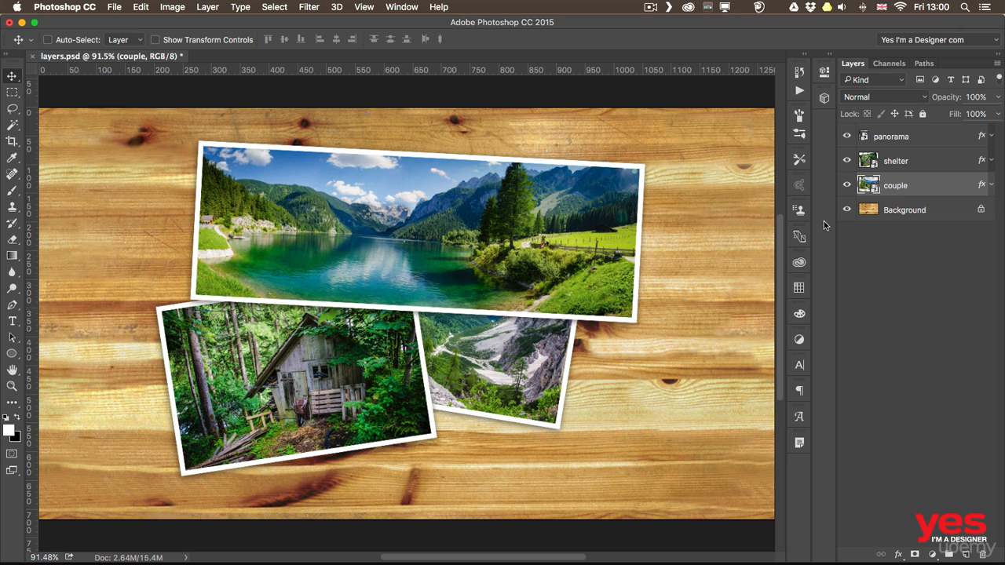
Select the panorama, shelter and couple layers together, taking panorama and shelter out of the selection and adding them back
super+click(923, 165)
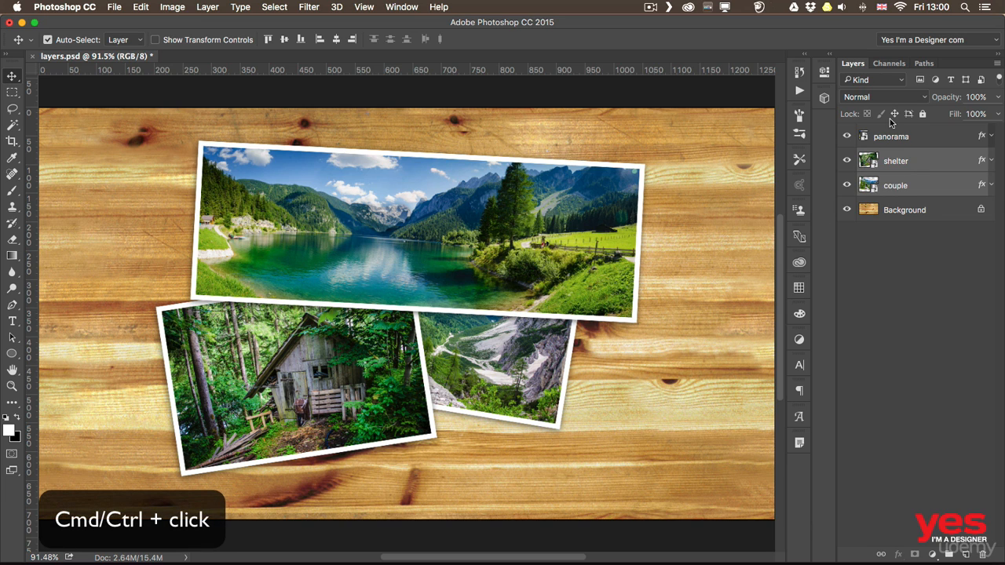
super+click(929, 141)
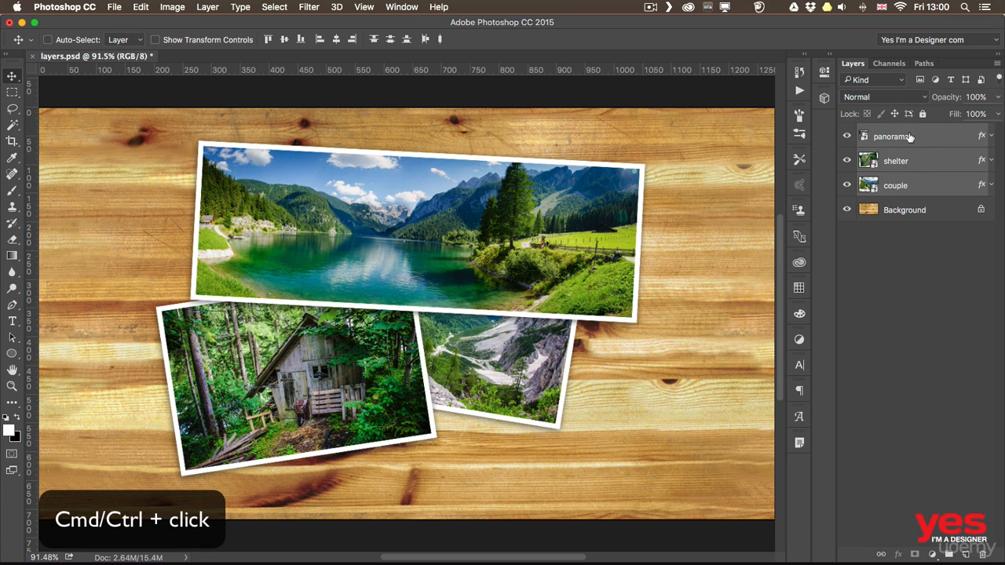
super+click(926, 139)
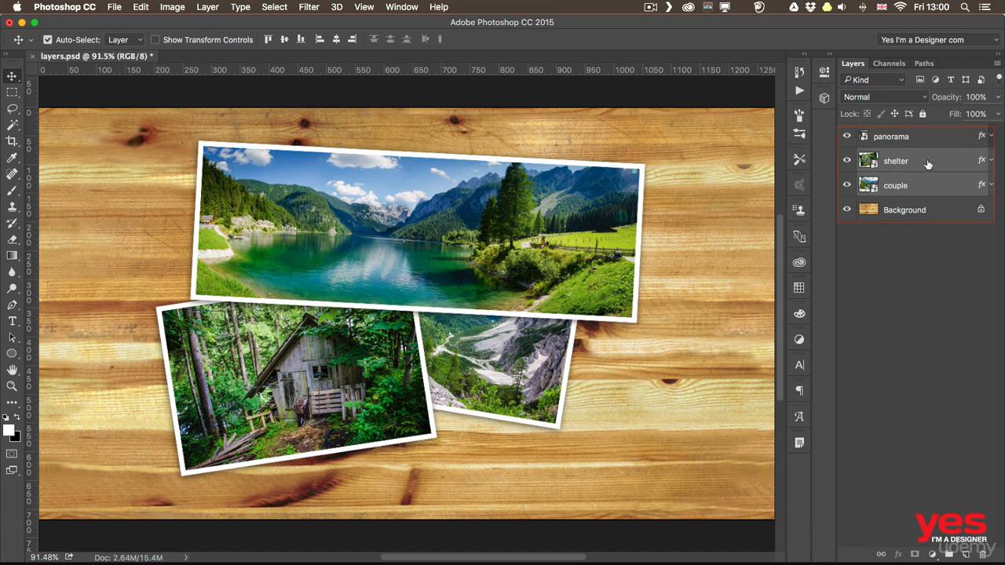
super+click(928, 163)
super+click(928, 162)
super+click(932, 139)
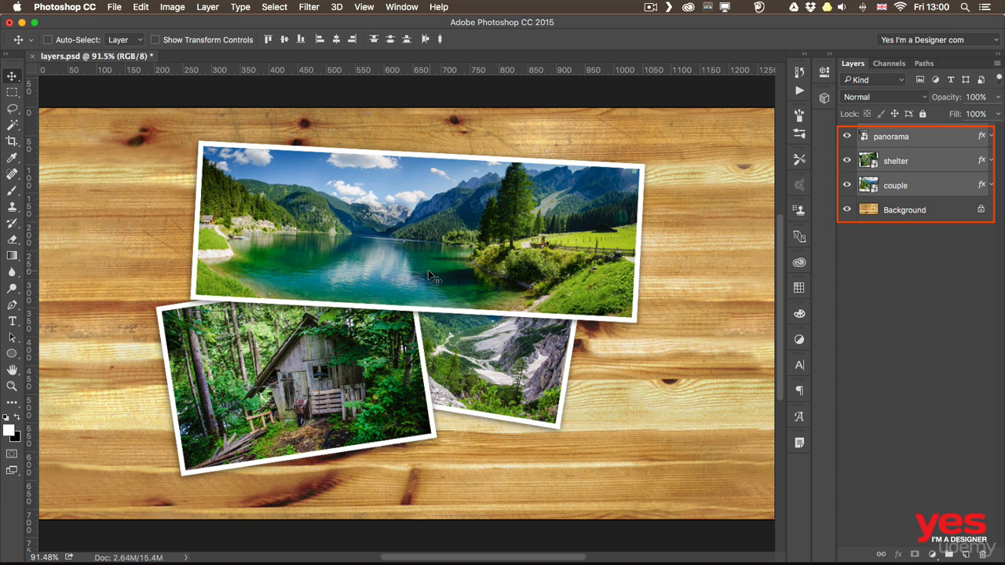
Move all three photos slightly up and to the right, and move the shelter and couple photos down without the panorama
mouse_move(421, 257)
mouse_down()
mouse_move(435, 271)
mouse_move(517, 278)
mouse_move(411, 254)
mouse_move(345, 275)
mouse_move(561, 266)
mouse_move(440, 255)
mouse_up()
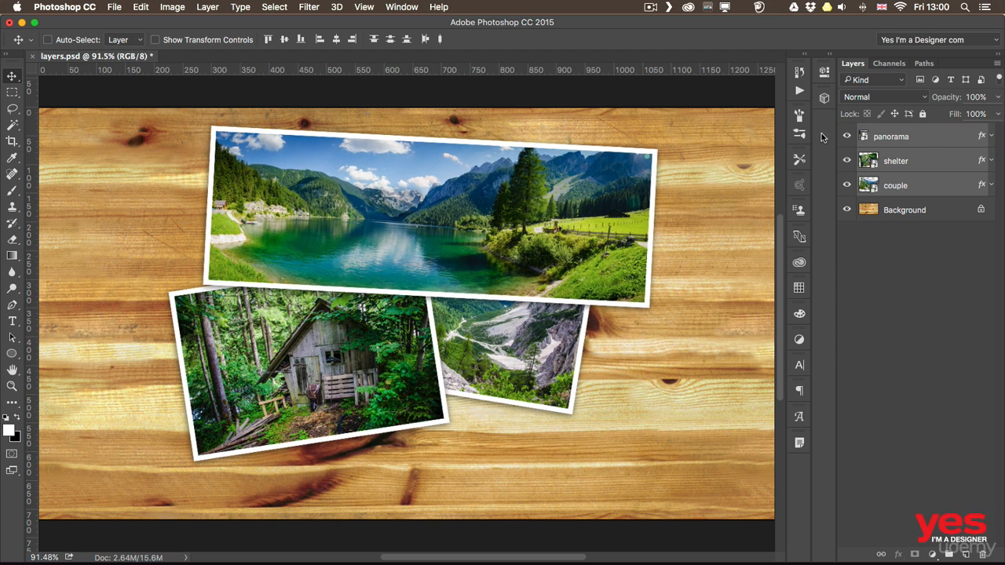
super+click(930, 139)
drag(533, 281, 548, 316)
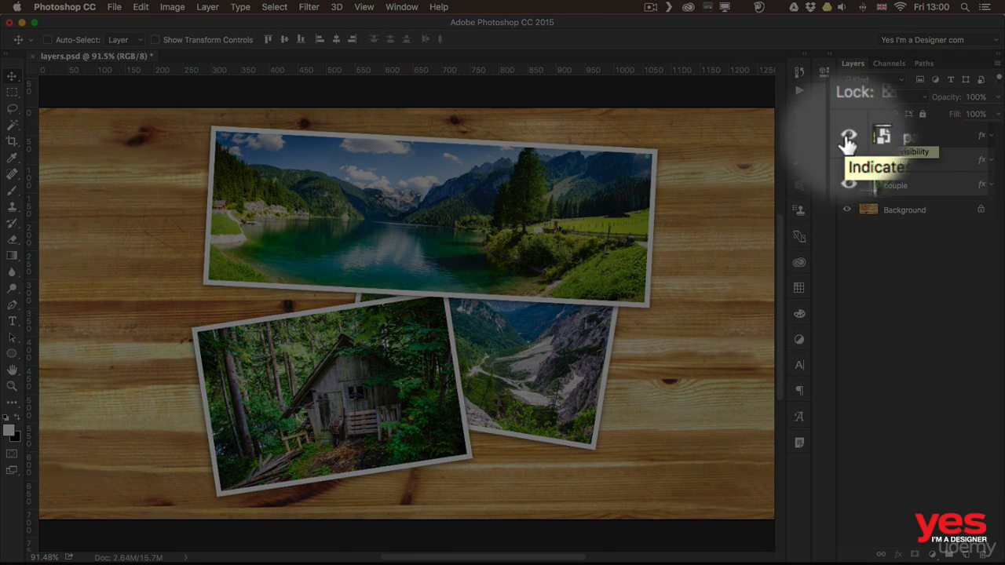
Switch the visibility of the panorama, shelter and couple layers individually, hide all three, and show them all again
click(848, 139)
click(846, 139)
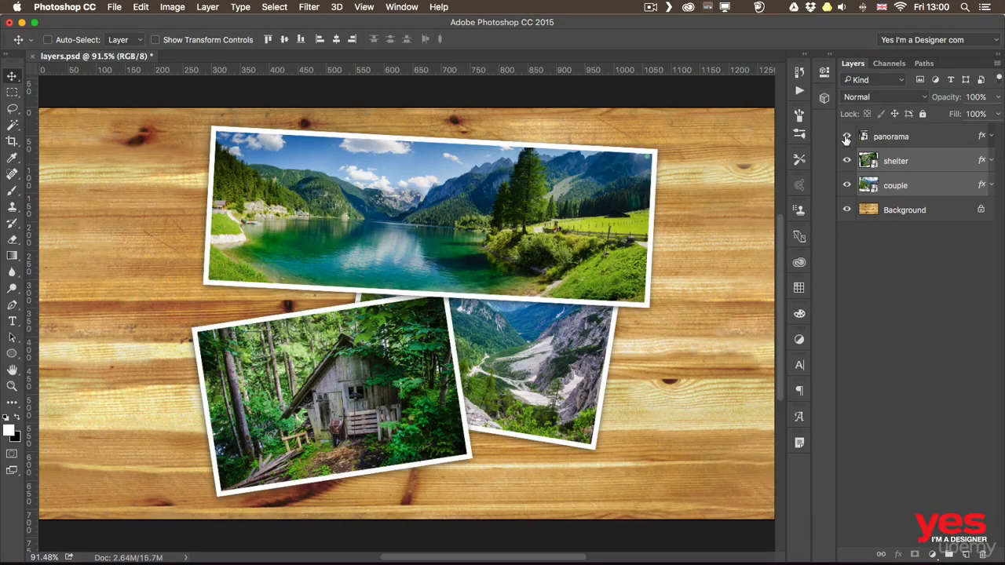
click(847, 161)
click(847, 162)
click(847, 188)
click(847, 187)
click(847, 188)
click(846, 137)
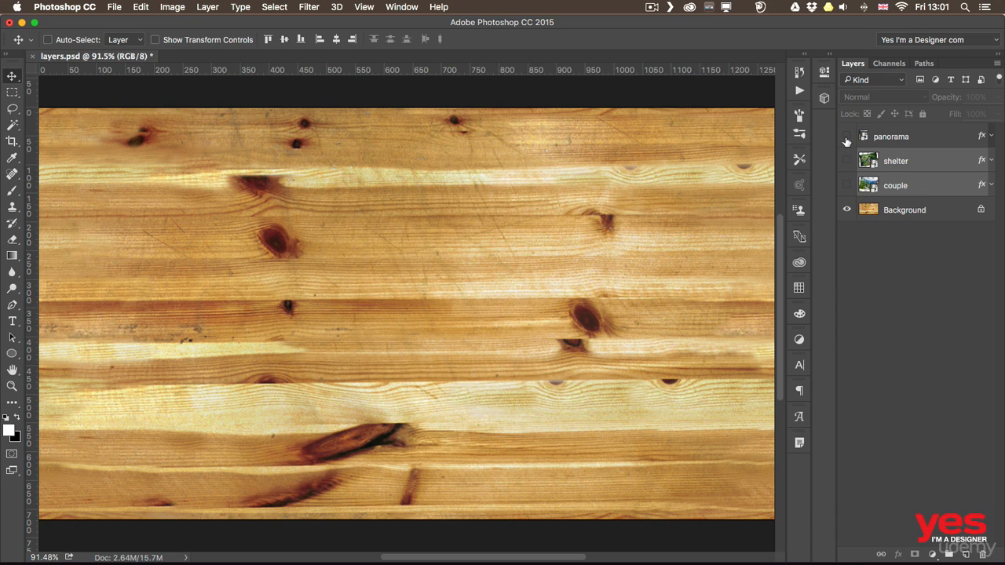
drag(846, 138, 847, 185)
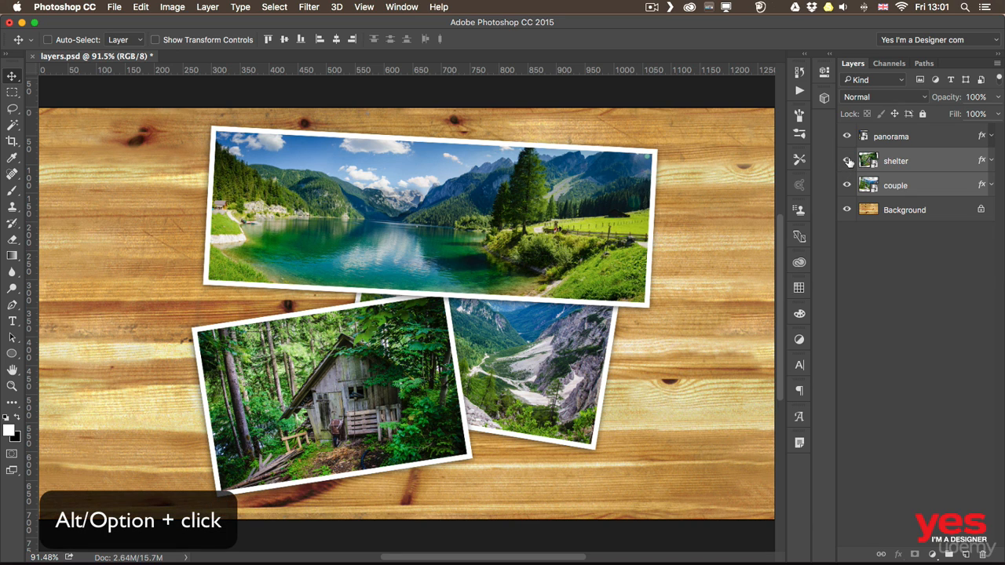
Isolate the shelter layer by hiding all others, restore their visibility, and select only the shelter layer
alt+click(846, 161)
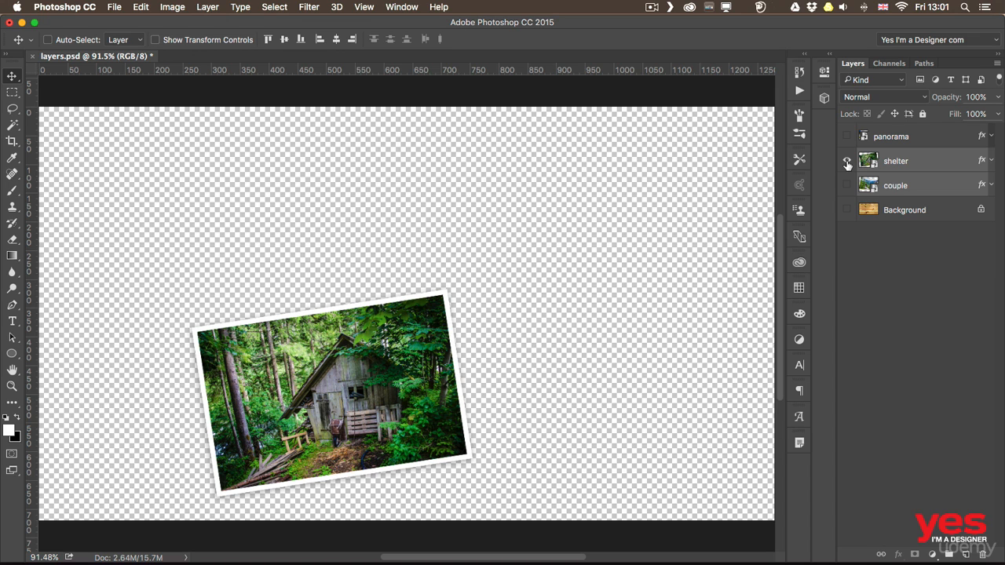
alt+click(846, 162)
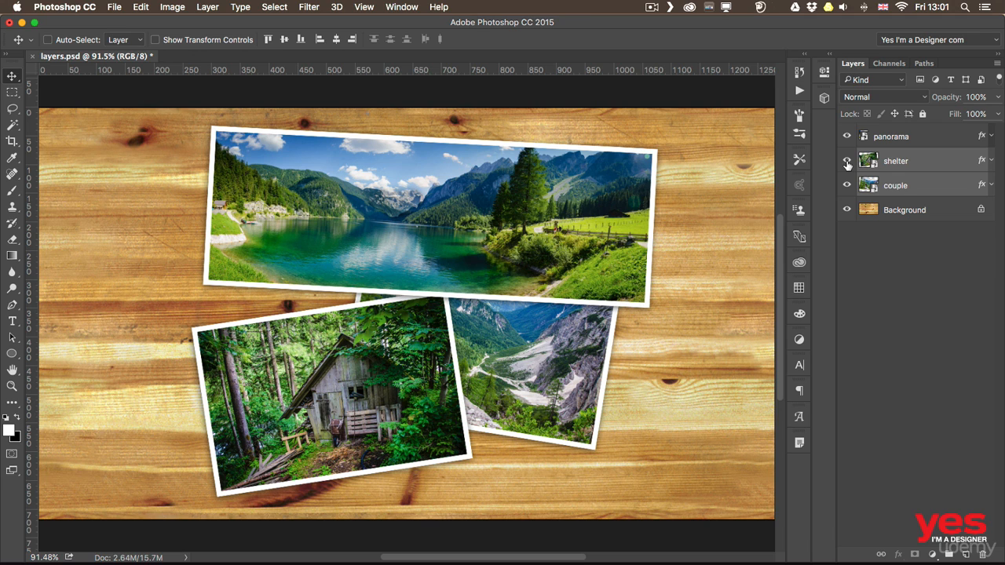
click(920, 161)
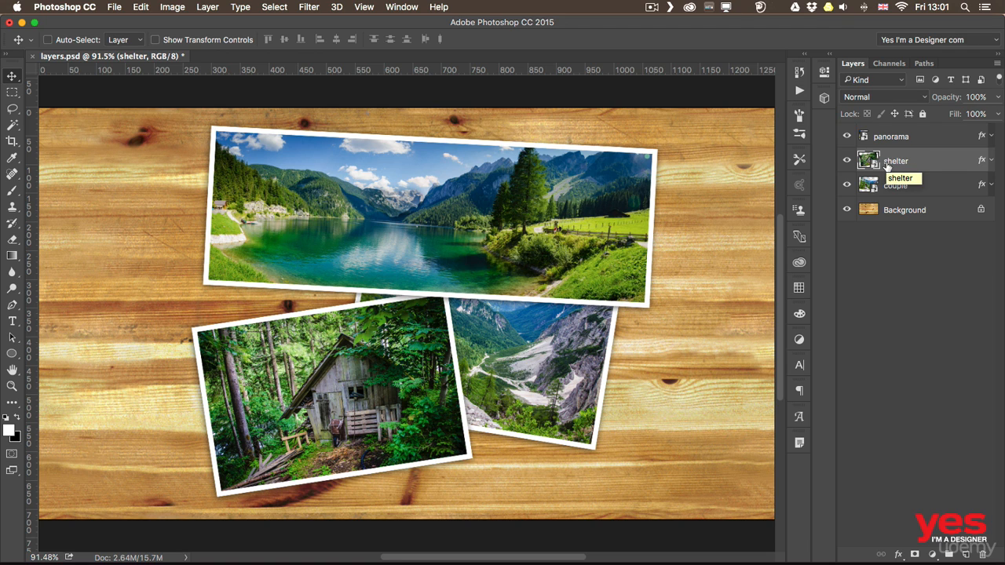
Check the shortcut assigned to the Hide Layers command in the keyboard shortcut settings, and close them without changes
click(213, 7)
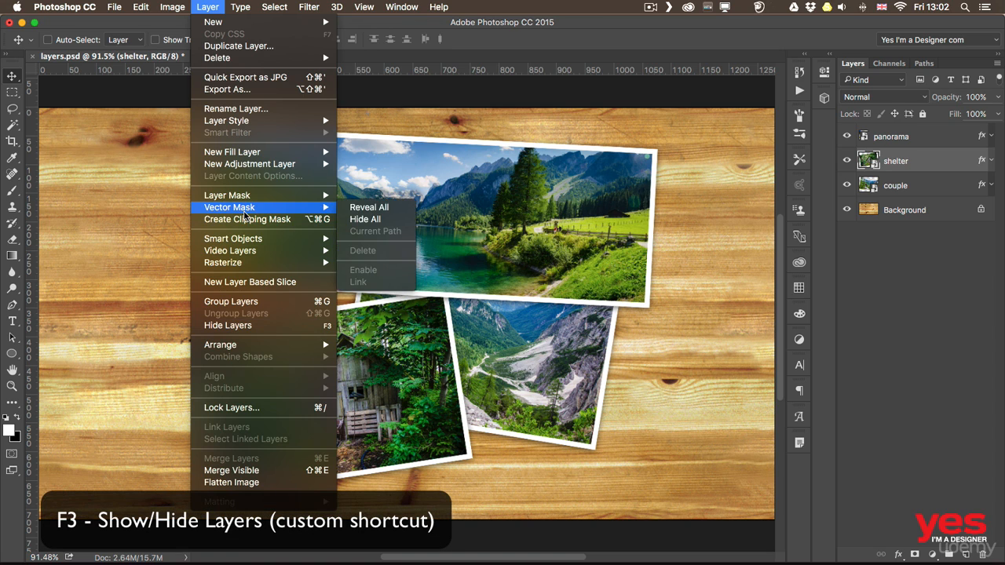
mouse_move(130, 5)
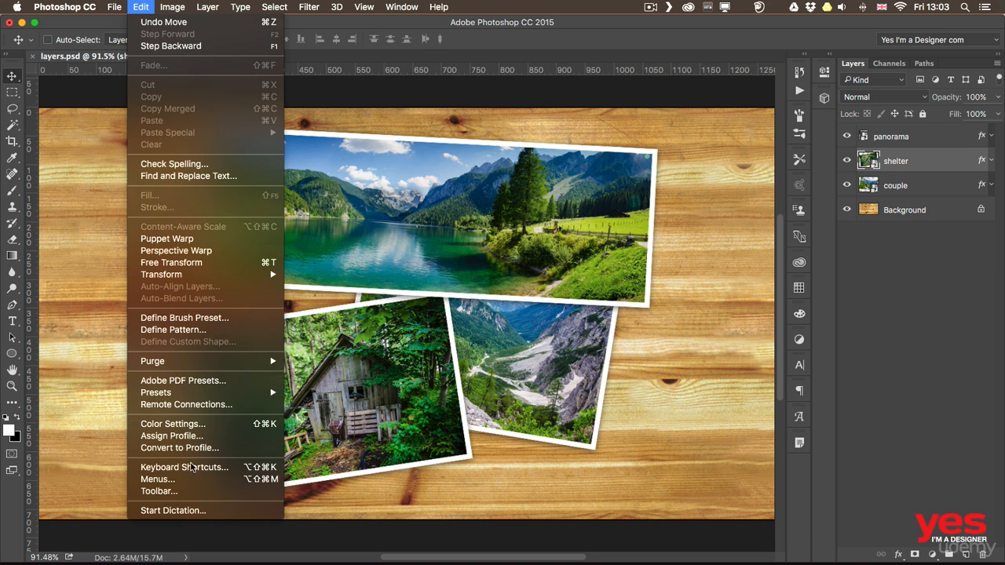
click(193, 468)
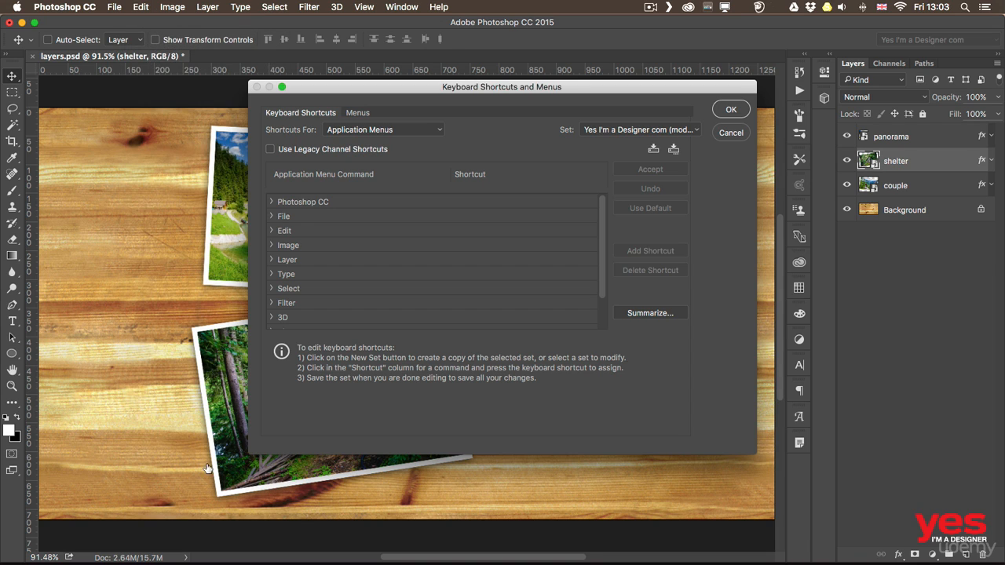
click(271, 259)
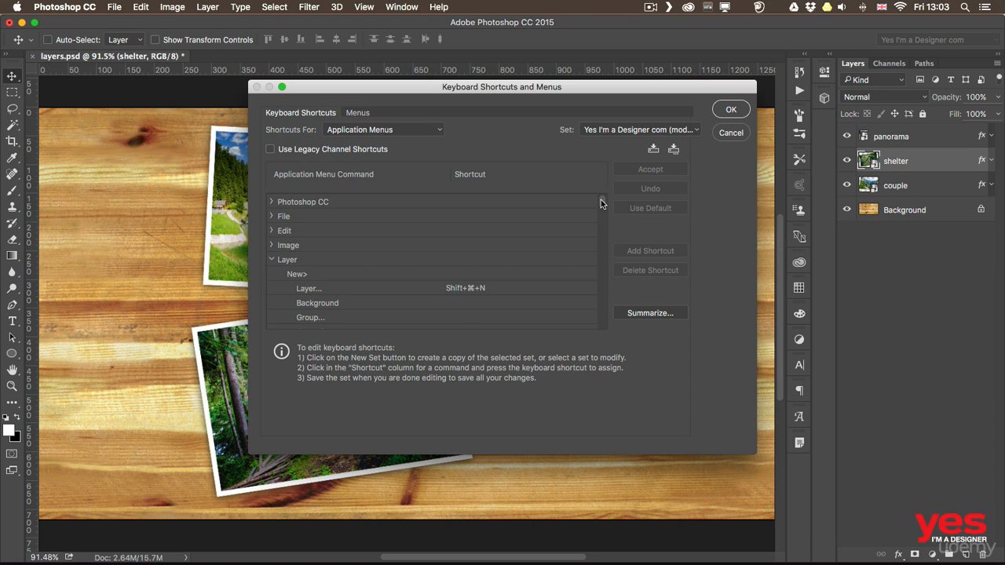
scroll(600, 202, down, 5)
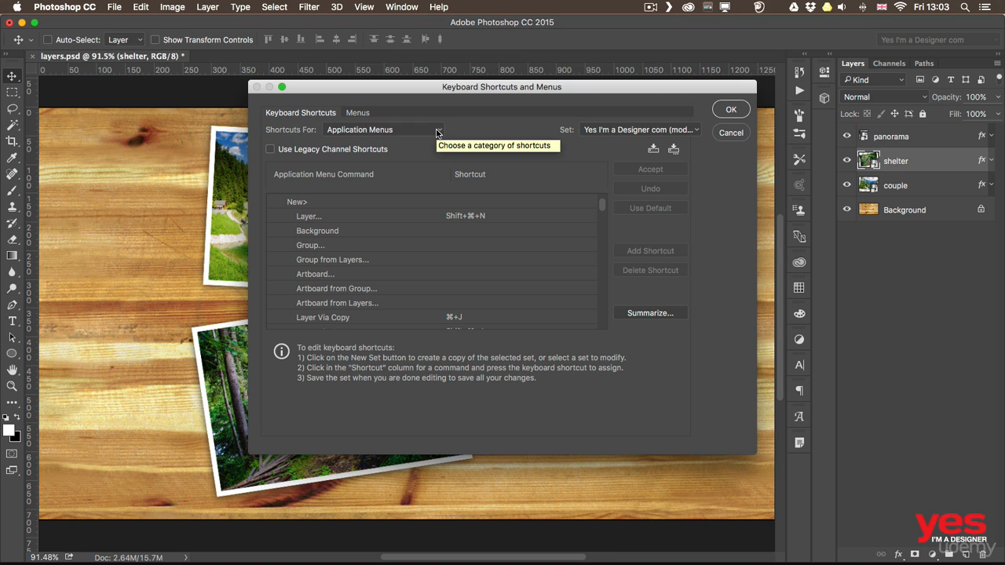
drag(601, 207, 590, 304)
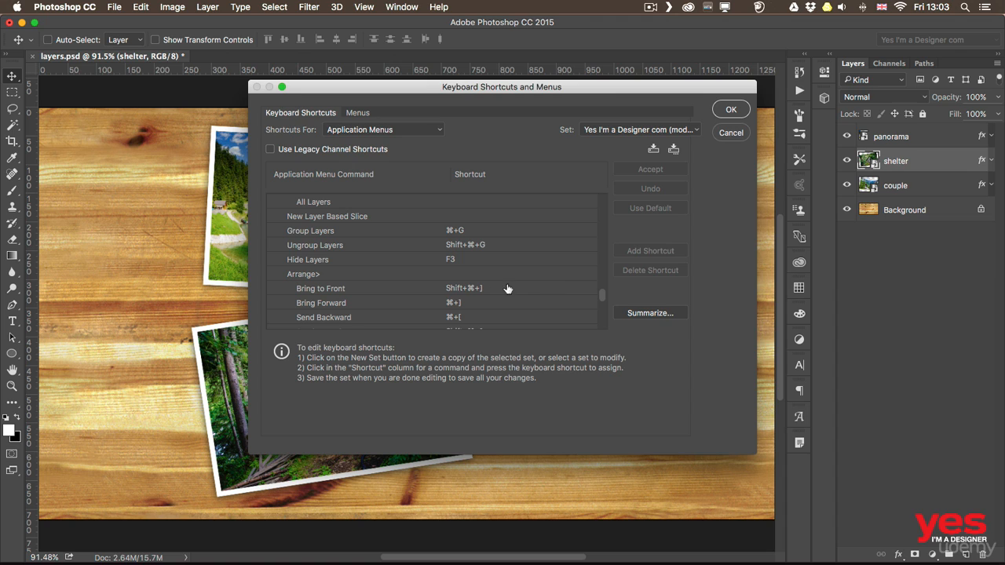
click(451, 259)
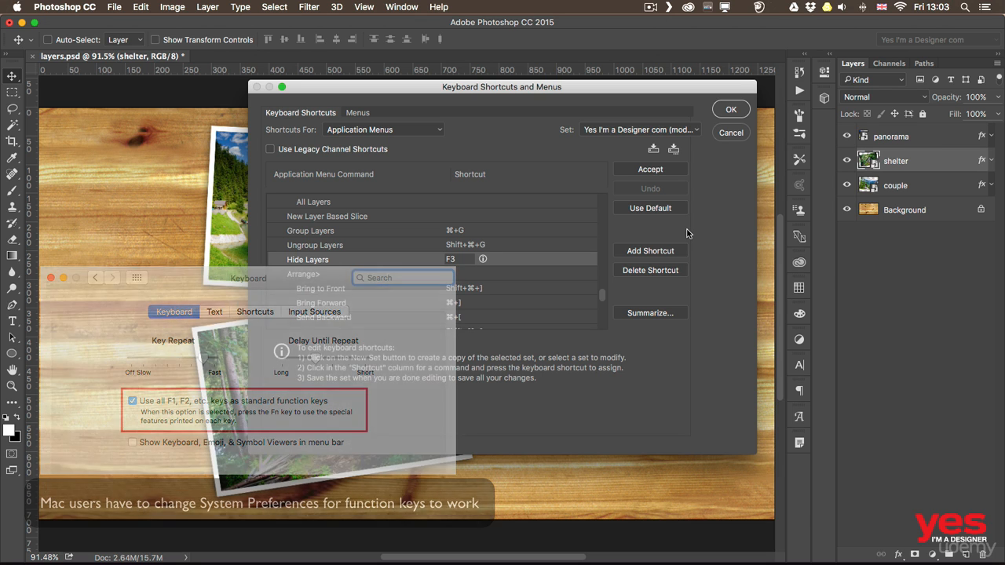
click(733, 130)
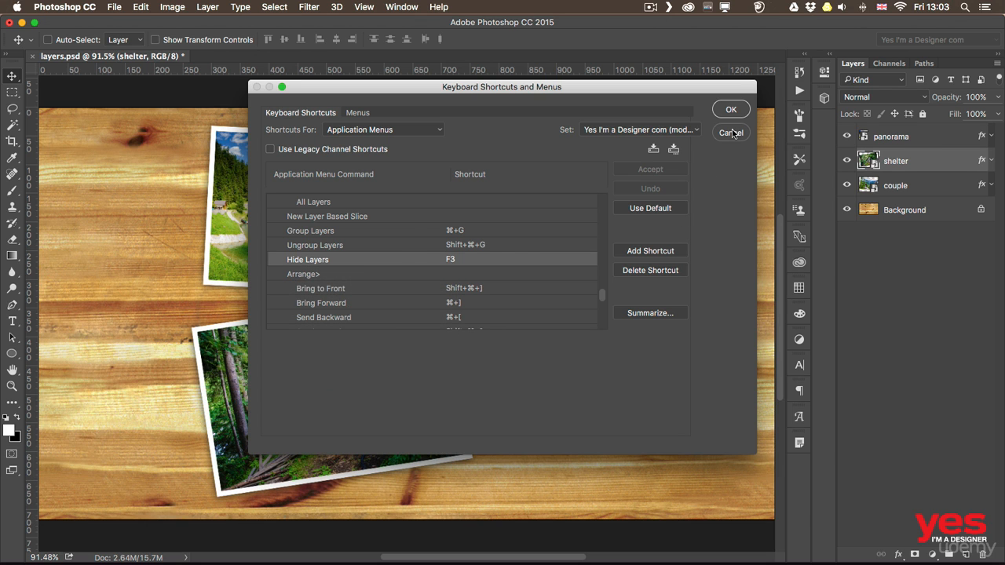
click(731, 133)
Hide and show the shelter layer repeatedly with the Hide Layers command, and do the same with shelter and couple selected together
key(F3)
key(F3)
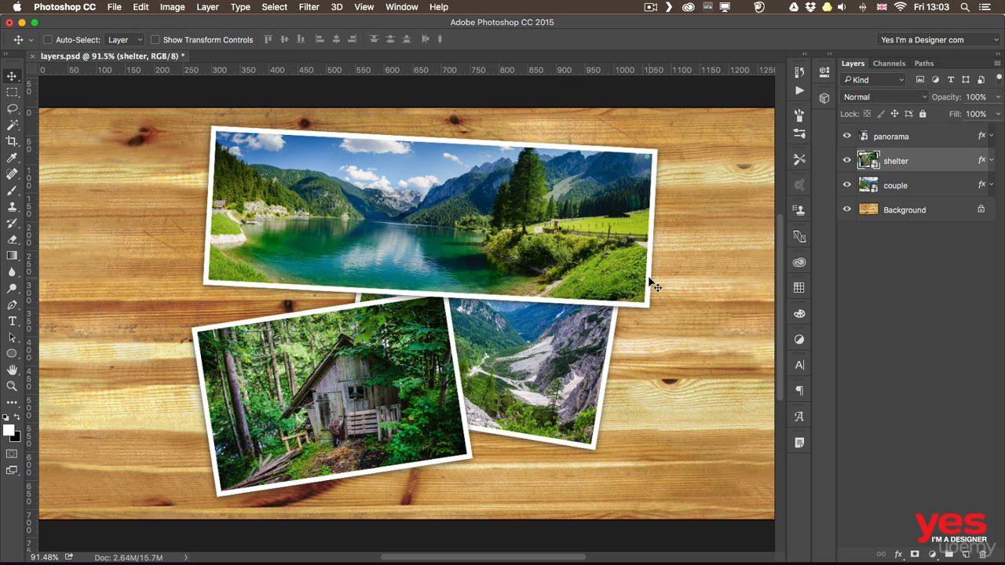
key(F3)
key(F3)
key(F3)
key(F3)
shift+click(917, 186)
key(F3)
key(F3)
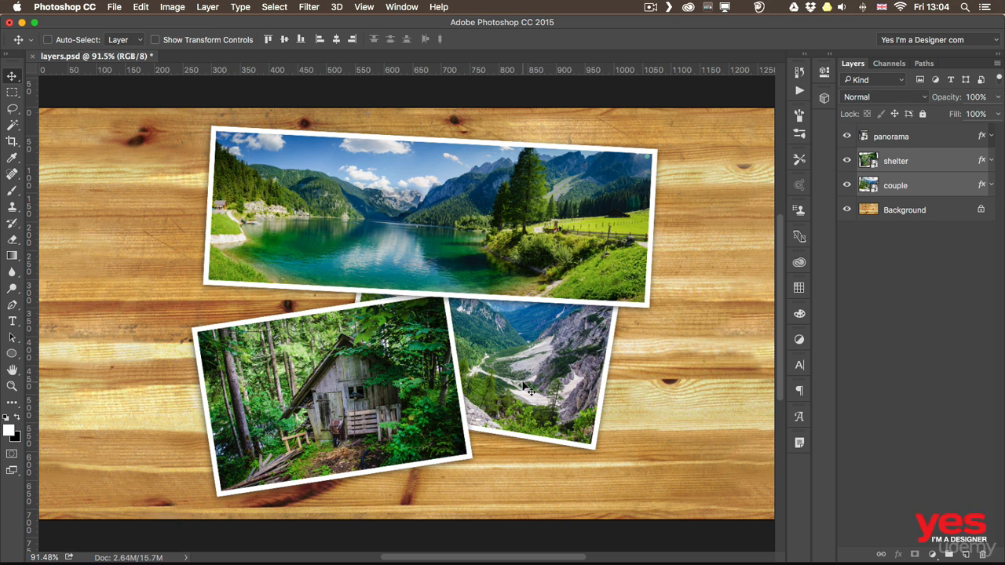
Select the panorama photo directly on the canvas and move it slightly left and down
super+click(292, 206)
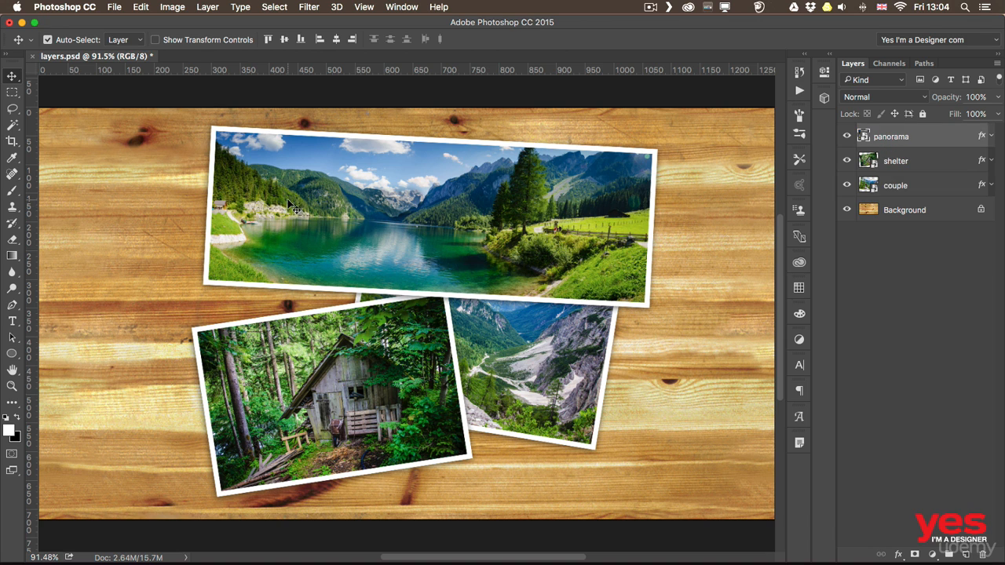
drag(321, 218, 298, 225)
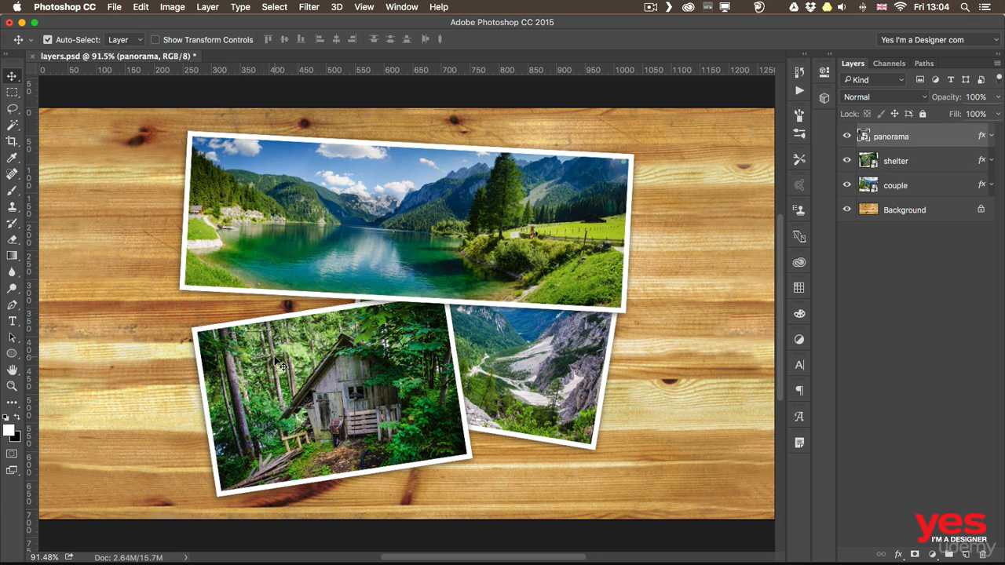
Select and hide the shelter photo and the panorama photo one after the other, and make both layers visible again
super+click(271, 358)
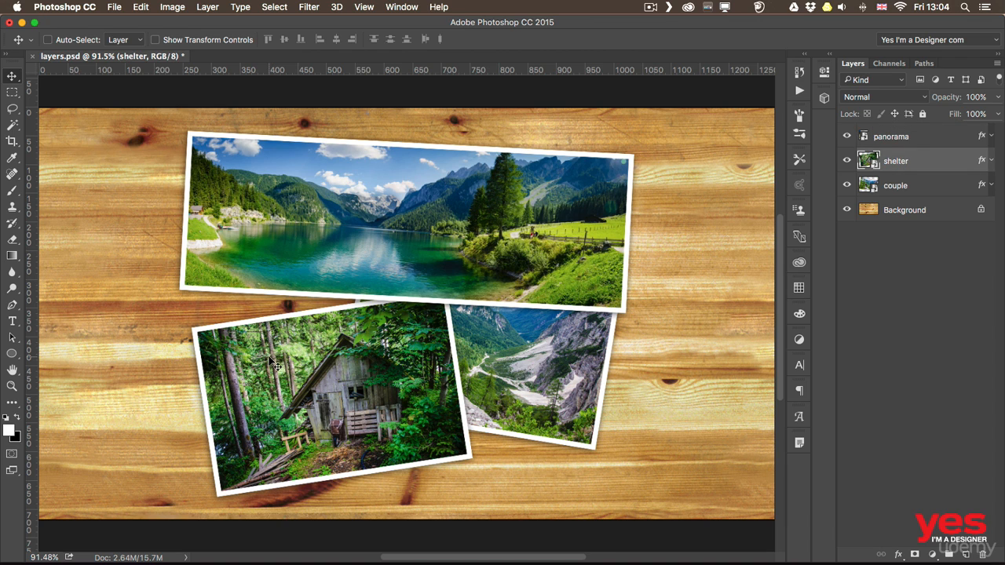
key(super+comma)
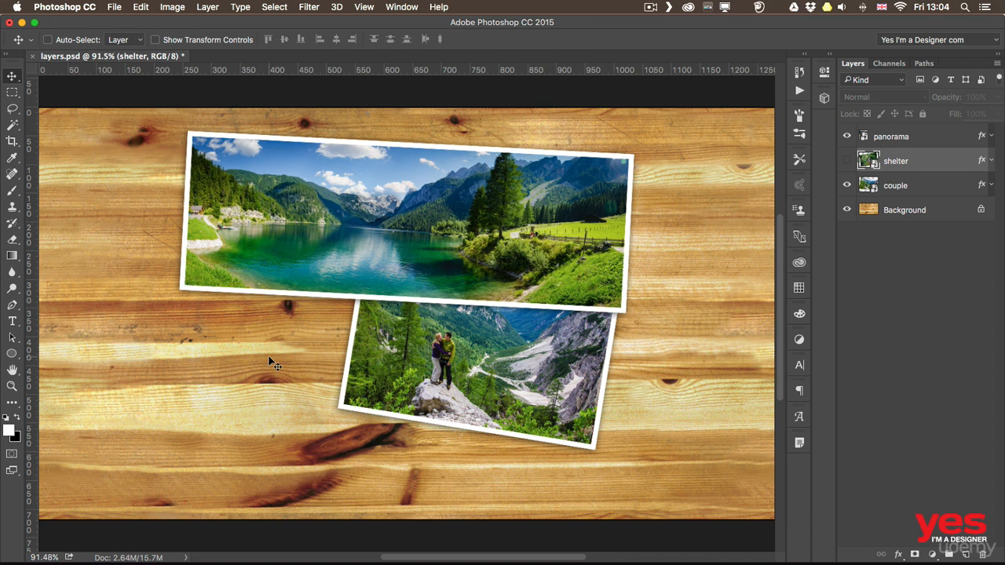
super+click(542, 173)
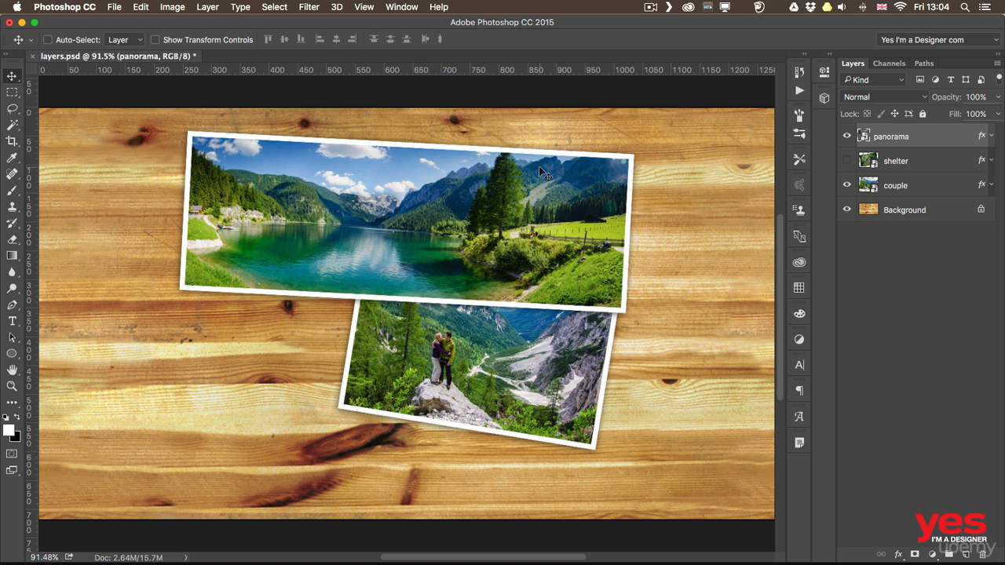
key(super+comma)
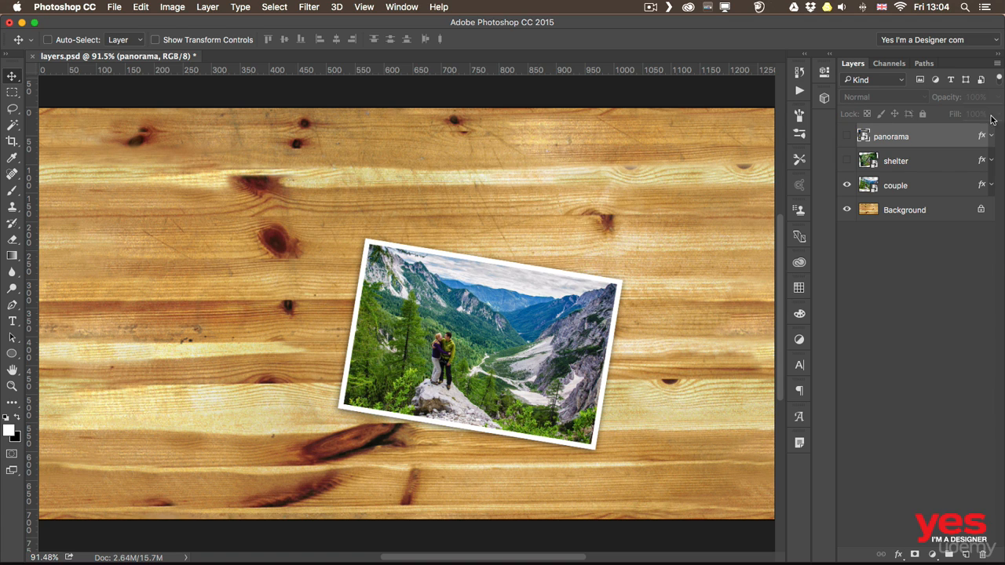
click(846, 161)
click(846, 136)
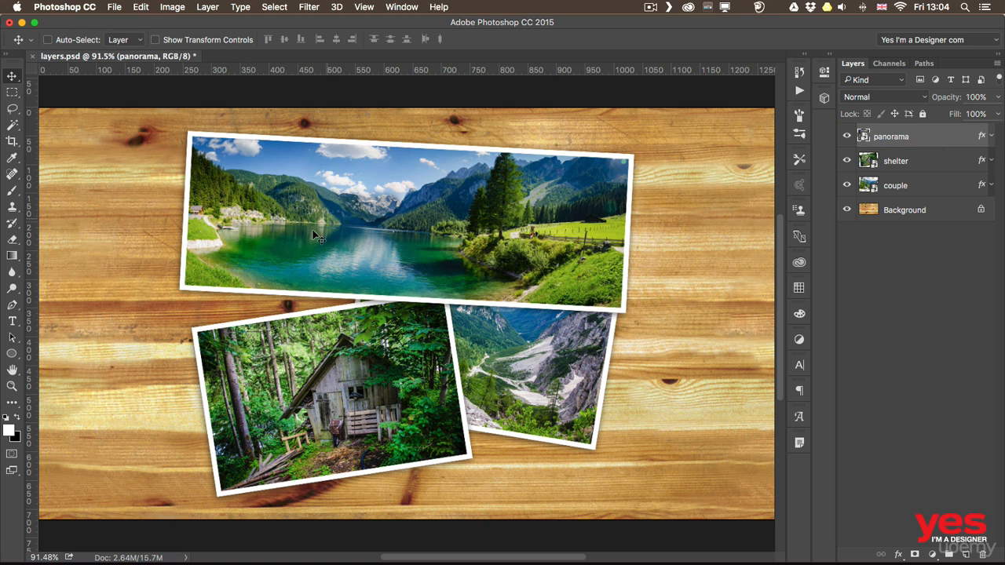
Add the shelter photo to the panorama selection, move both photos left, and add the couple photo to the selection
key(super)
shift+super+click(303, 379)
drag(328, 374, 251, 371)
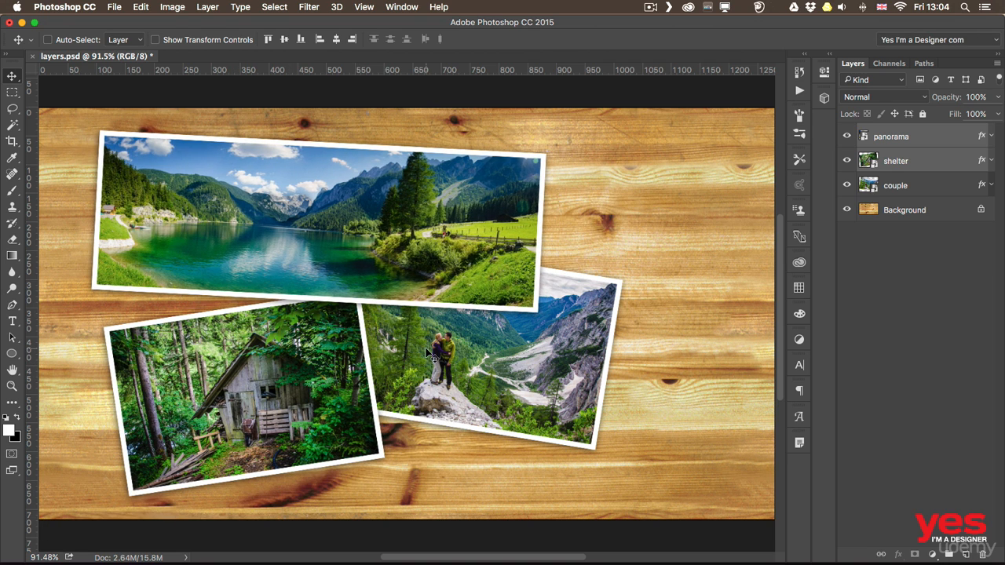
drag(416, 247, 440, 246)
shift+super+click(515, 379)
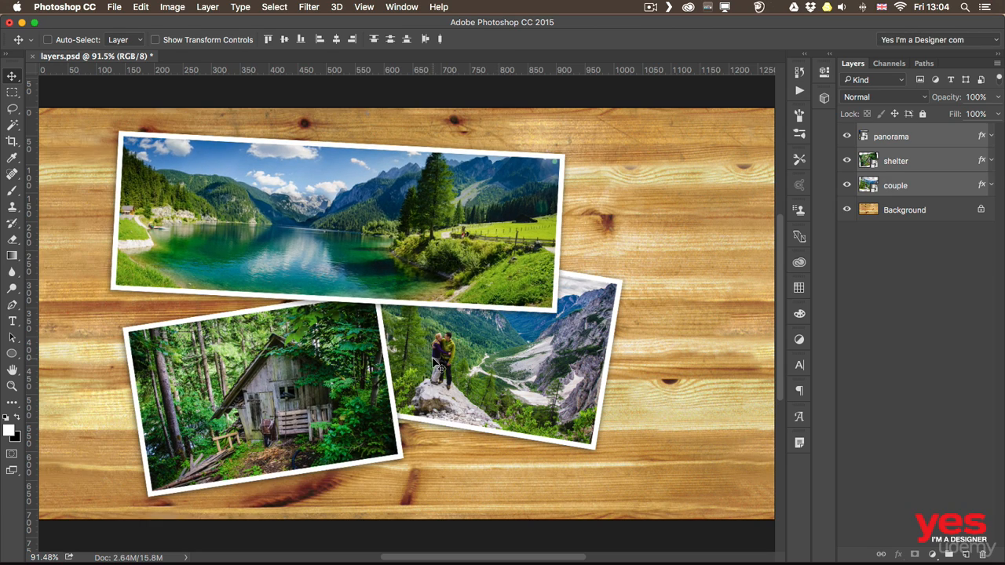
Move all three photos slightly right and up, and move only shelter and couple further after removing panorama from the selection
drag(385, 375, 451, 355)
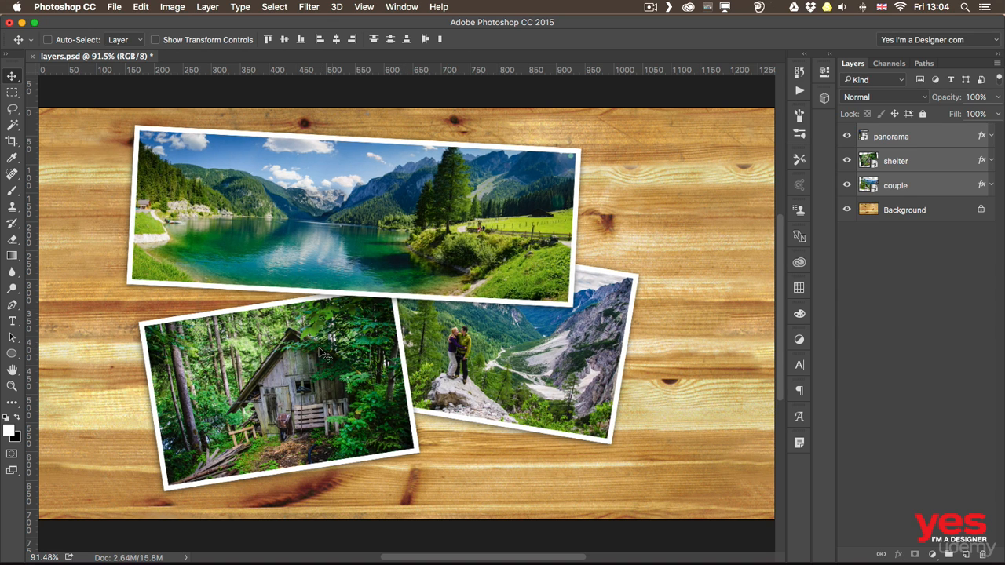
key(super)
shift+super+click(333, 212)
drag(310, 315, 355, 330)
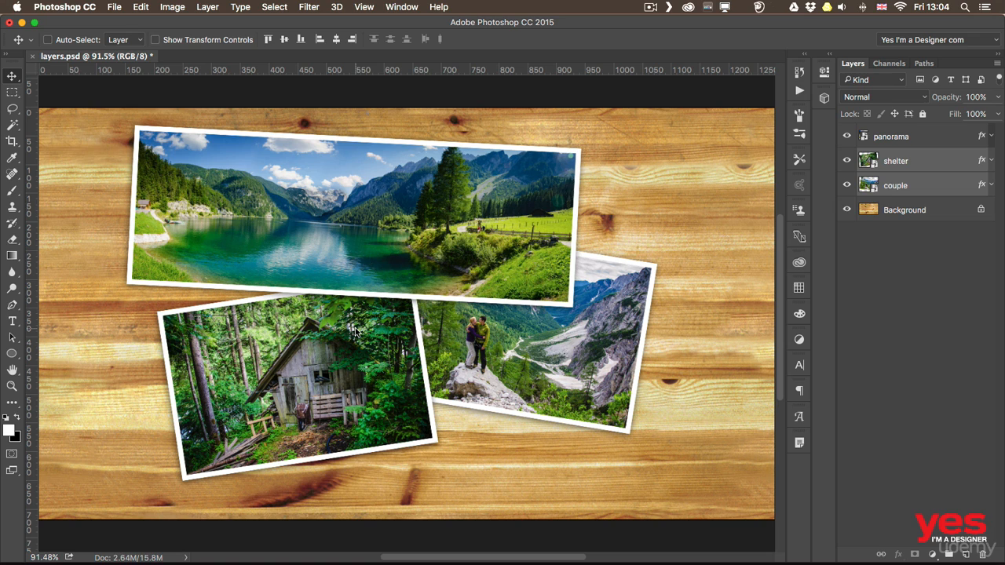
Clear the selection, select all three photos with a selection box across the canvas, and move them slightly right and down
key(super)
super+click(93, 262)
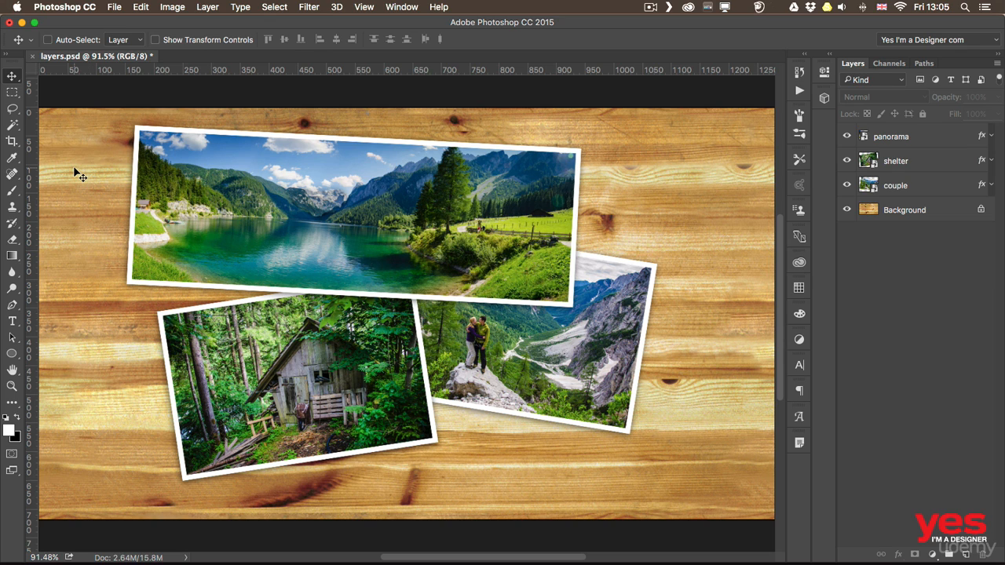
drag(94, 161, 518, 428)
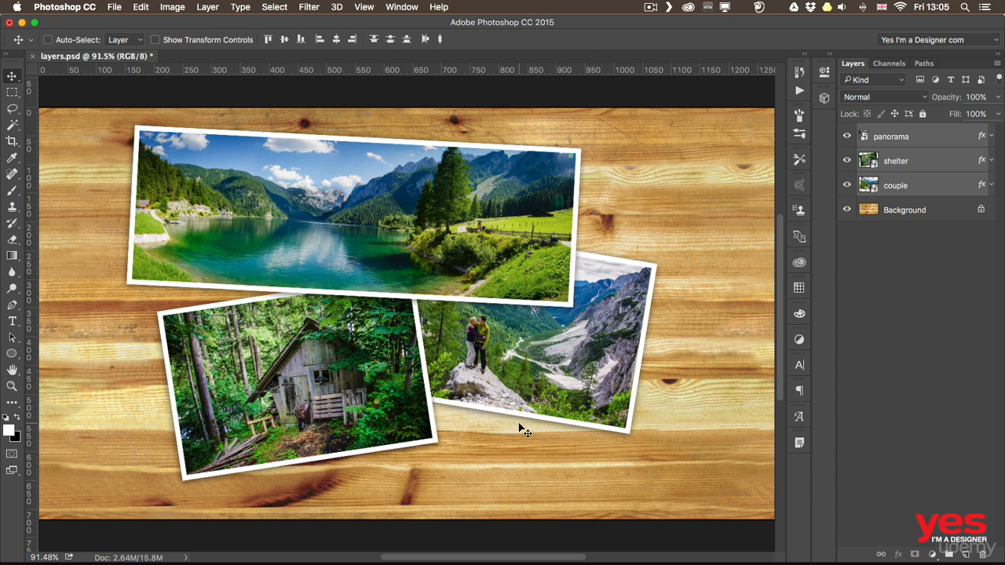
drag(359, 368, 366, 383)
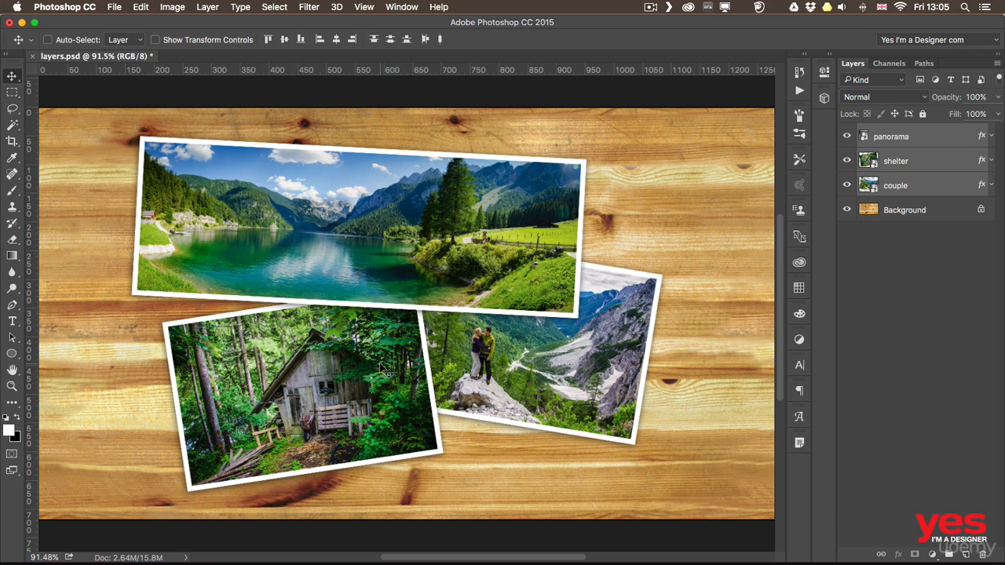
Reselect the three photos with a selection box started from the empty right side, move them slightly right, and deselect them
super+click(644, 171)
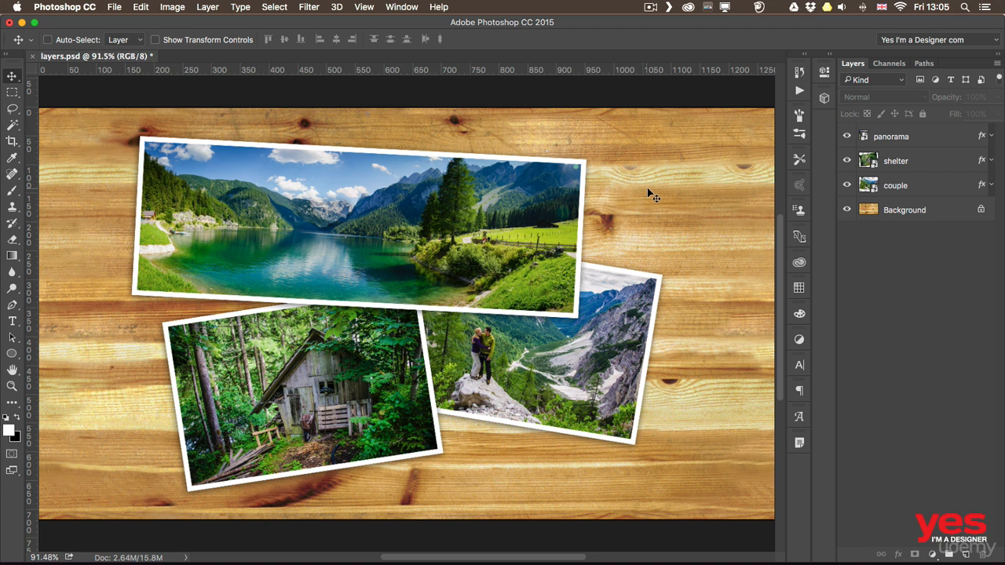
drag(698, 199, 307, 382)
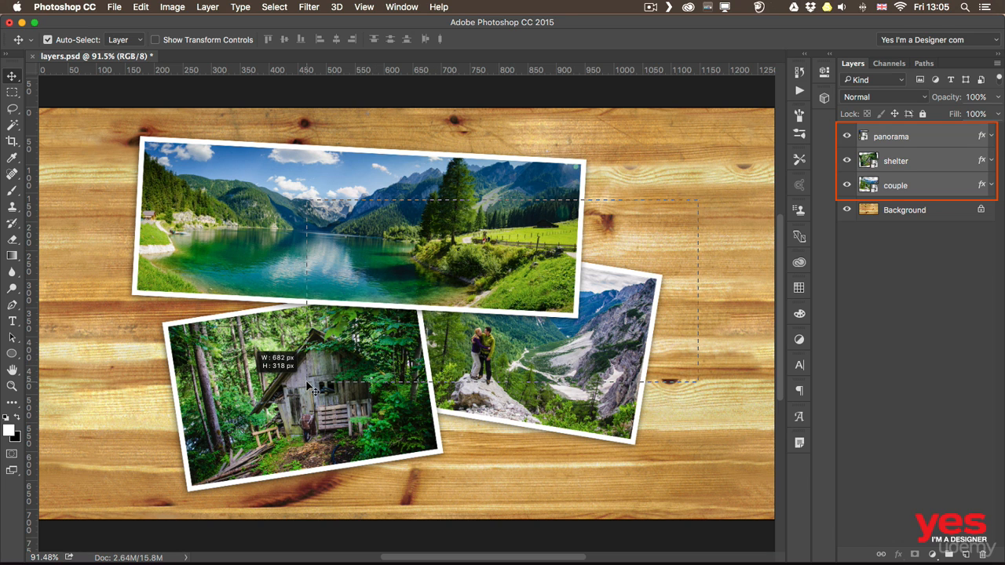
drag(308, 382, 308, 383)
mouse_move(352, 300)
mouse_down()
mouse_move(408, 296)
mouse_move(360, 284)
mouse_up()
key(super)
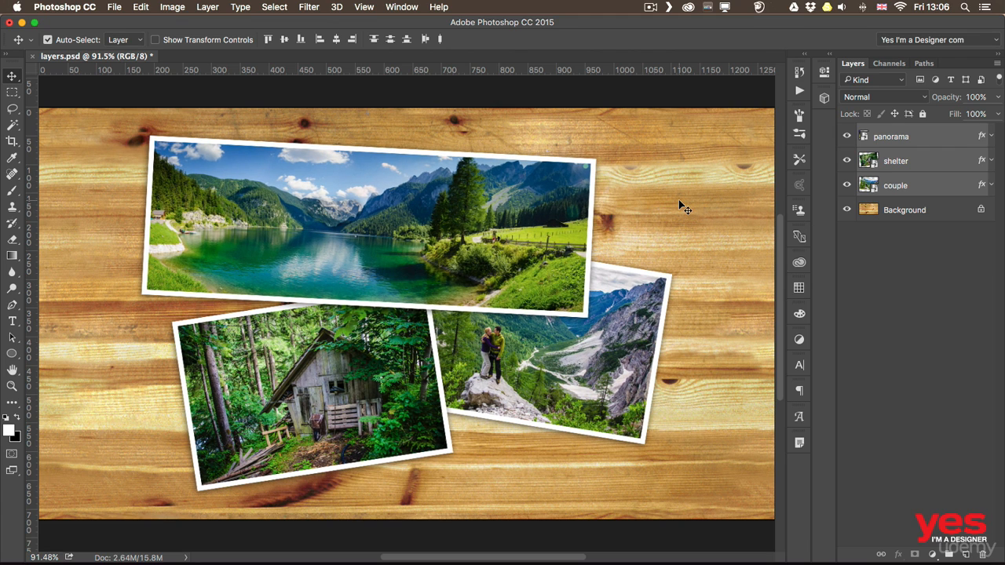
super+click(688, 194)
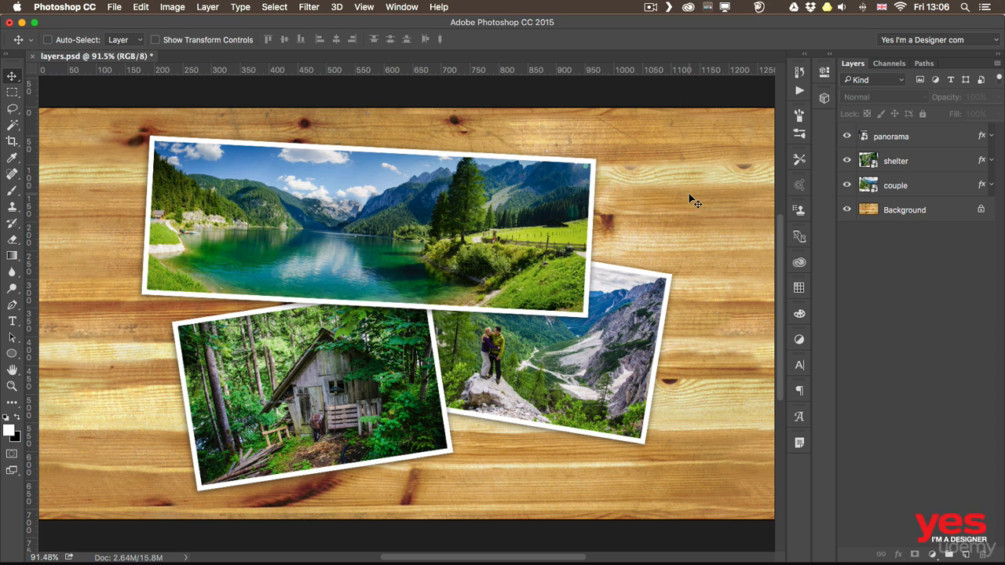
Create a new 480 x 292 pixel RGB document at 72 pixels/inch with white background contents
click(116, 7)
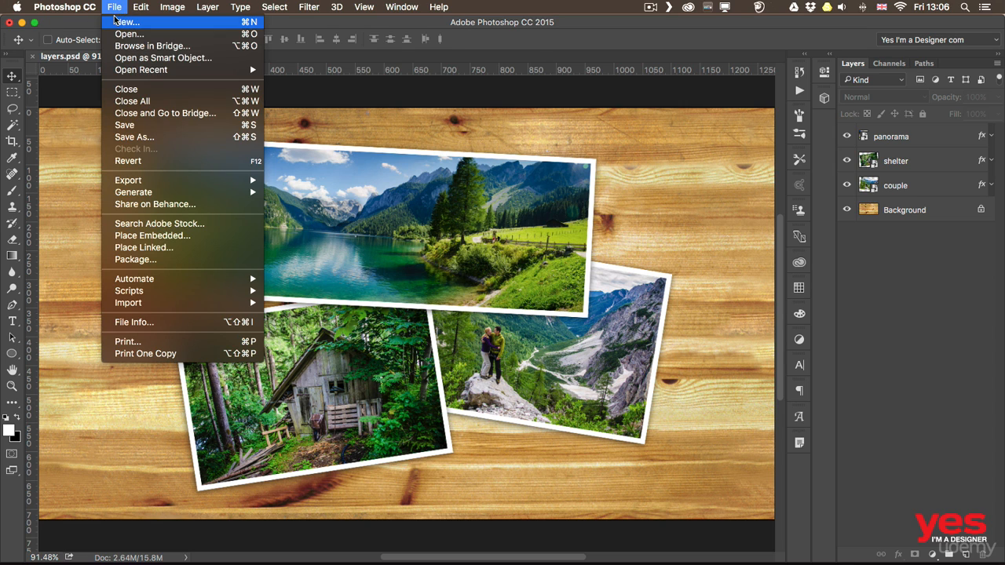
click(122, 23)
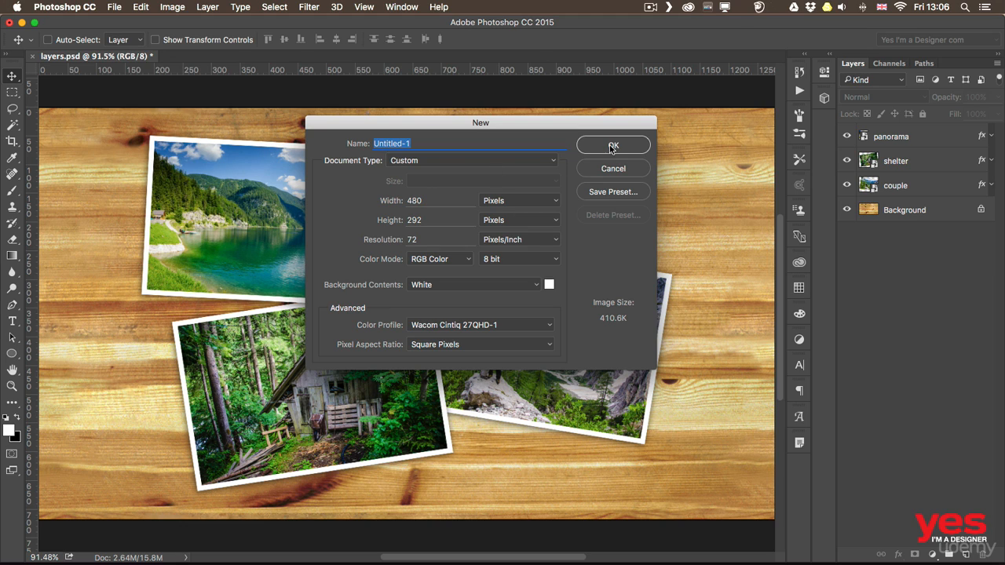
click(609, 149)
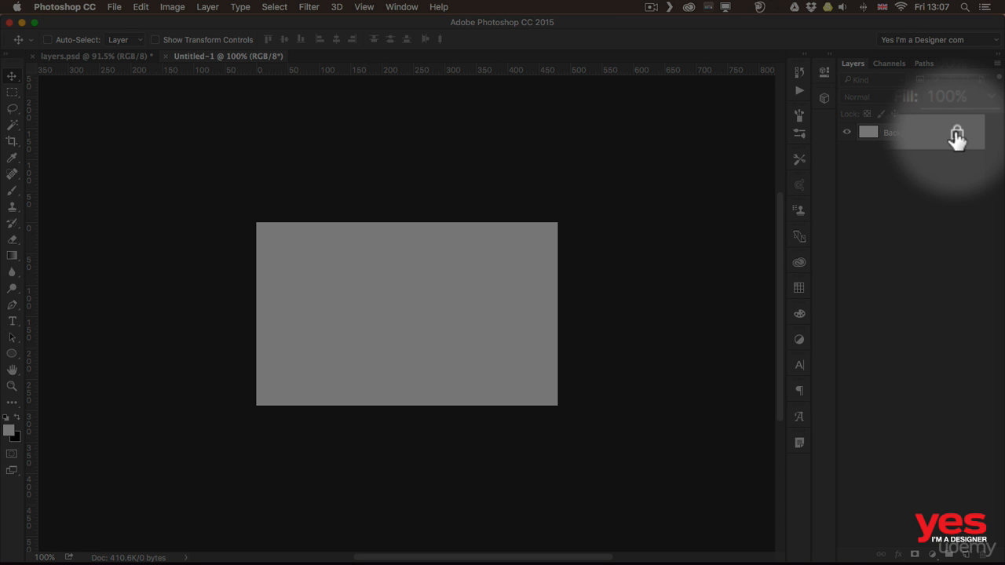
Unlock the new document's Background layer and move it right on the canvas to expose a transparent strip along the left edge
click(956, 135)
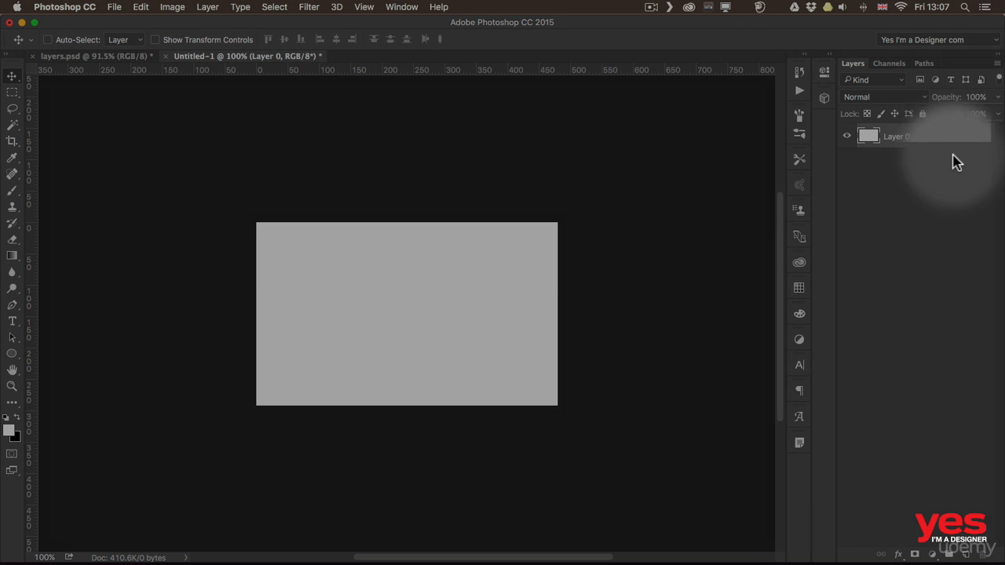
drag(384, 280, 452, 279)
drag(415, 285, 405, 285)
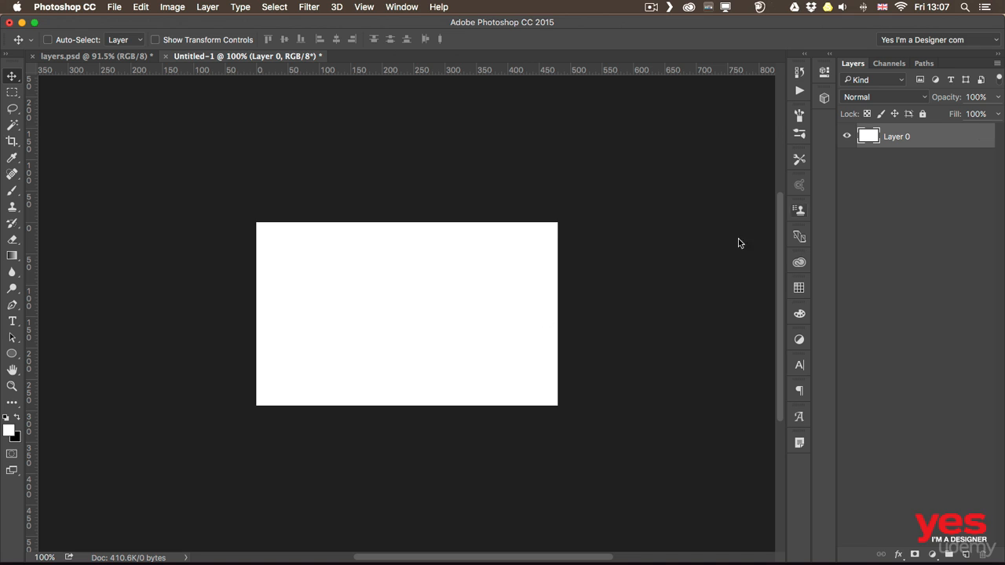
mouse_move(428, 303)
mouse_down()
mouse_move(288, 294)
mouse_move(422, 377)
mouse_move(513, 280)
mouse_move(464, 302)
mouse_move(460, 317)
mouse_move(426, 319)
mouse_move(441, 316)
mouse_up()
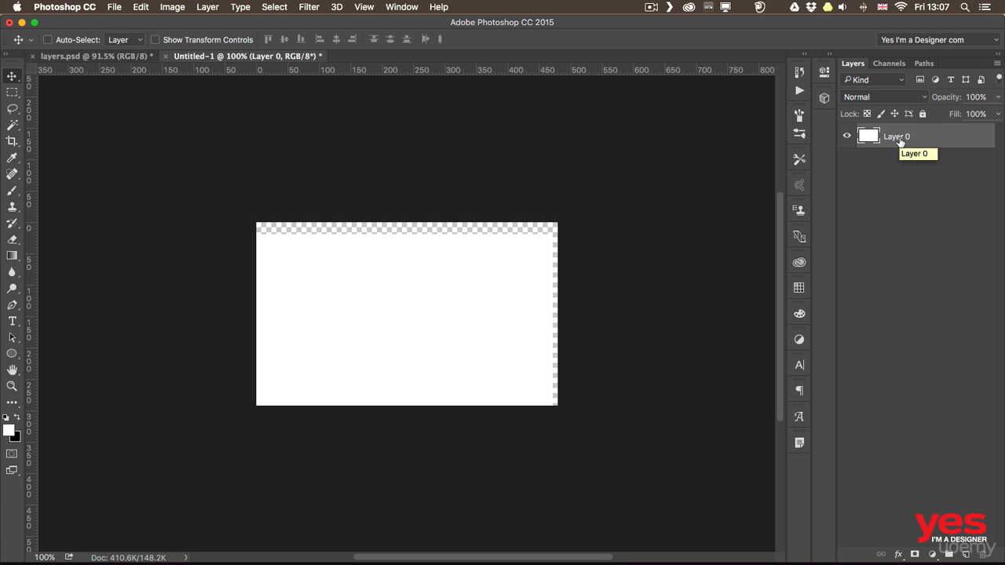
drag(301, 284, 386, 268)
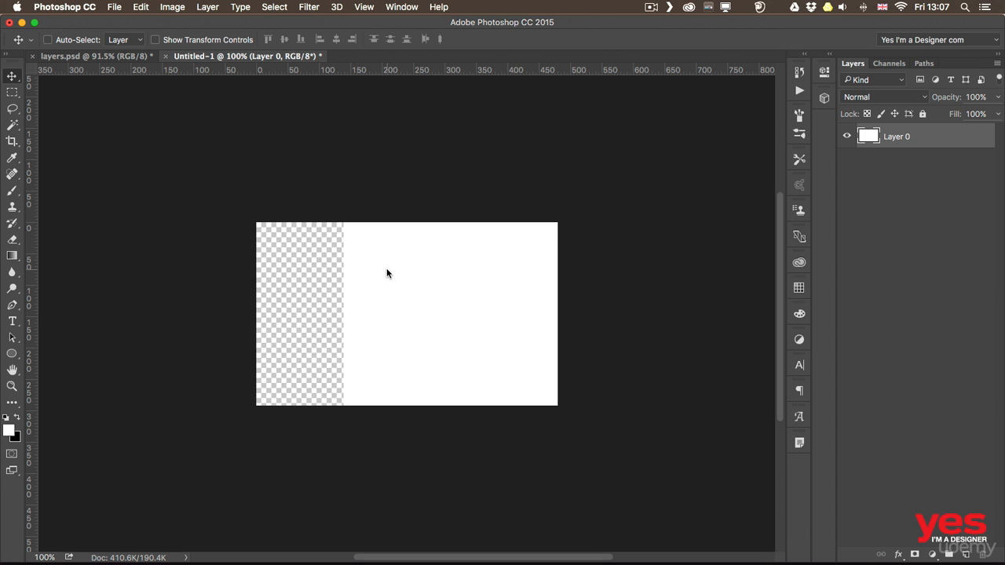
Convert Layer 0 back into a locked background with Background from Layer
click(205, 8)
mouse_move(223, 24)
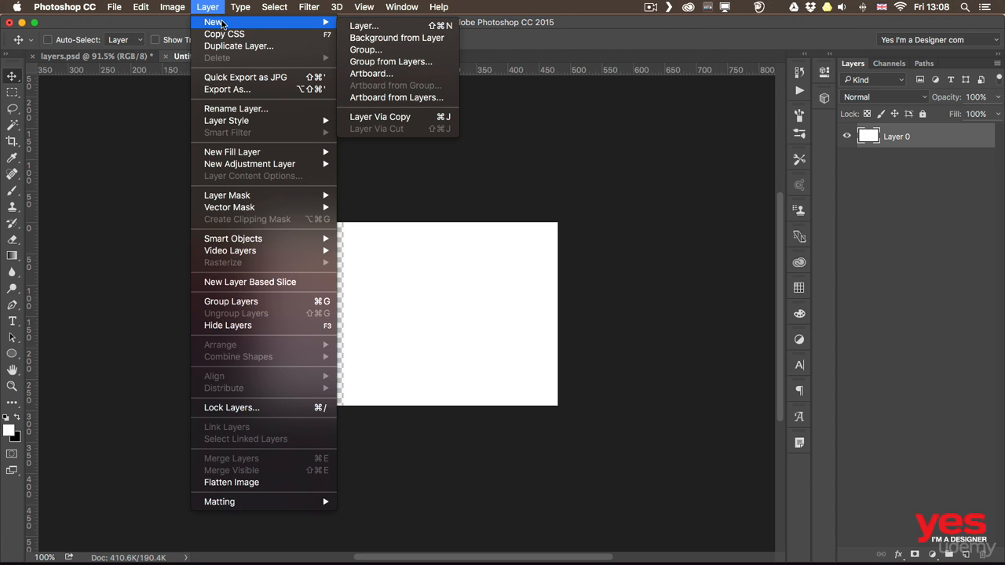
click(426, 38)
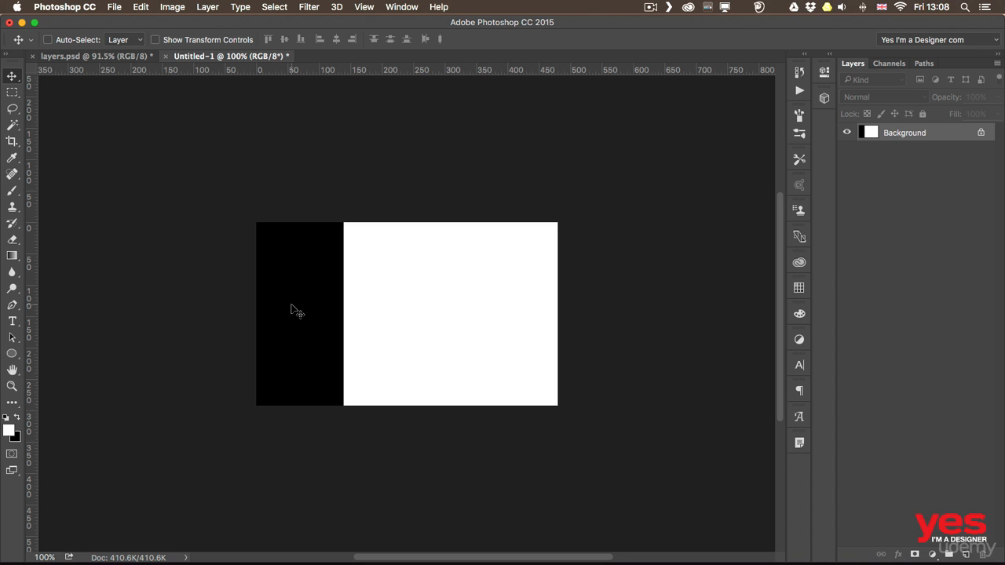
Switch to Adobe Bridge and open girls-1031538.jpg from the Pixabay folder in Photoshop
key(super+Tab)
key(super+Tab)
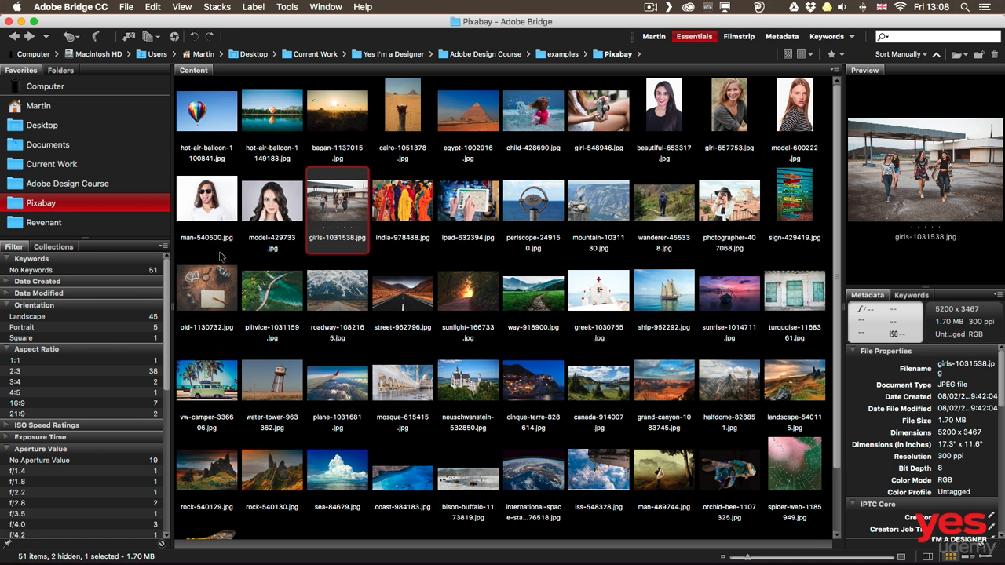
double_click(337, 204)
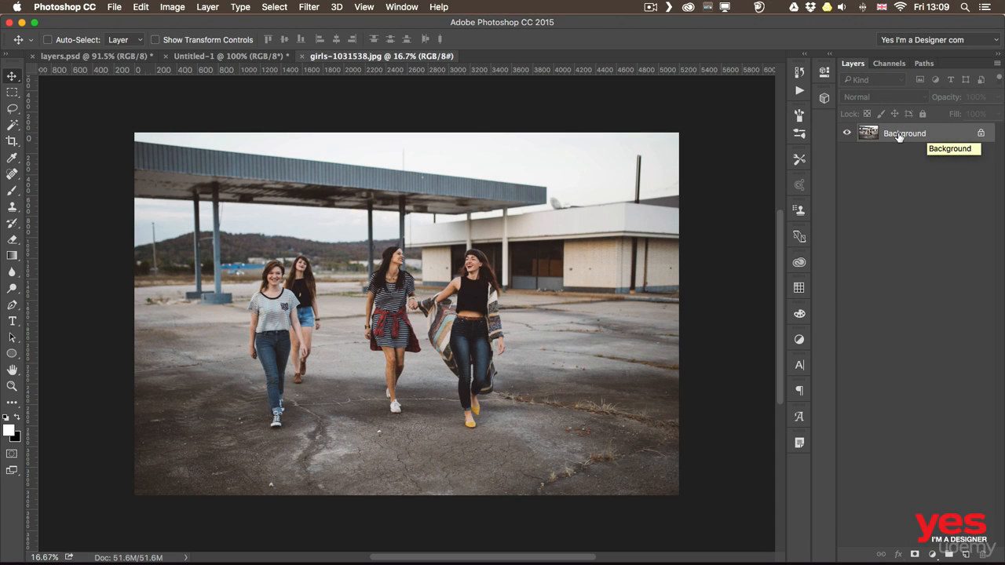
Convert the girls photo's Background into a regular layer named Layer 0 and try moving it on the canvas
double_click(898, 134)
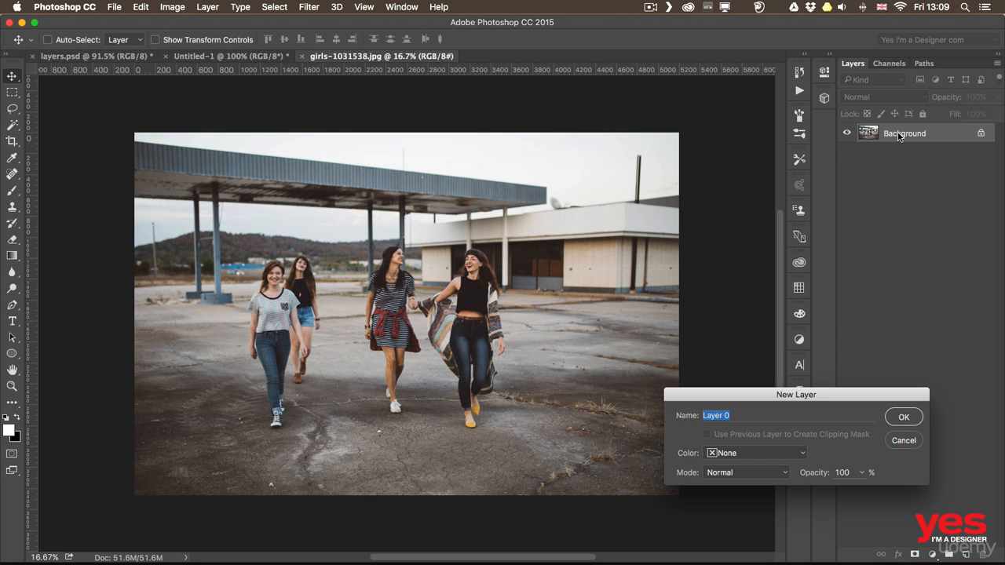
click(904, 417)
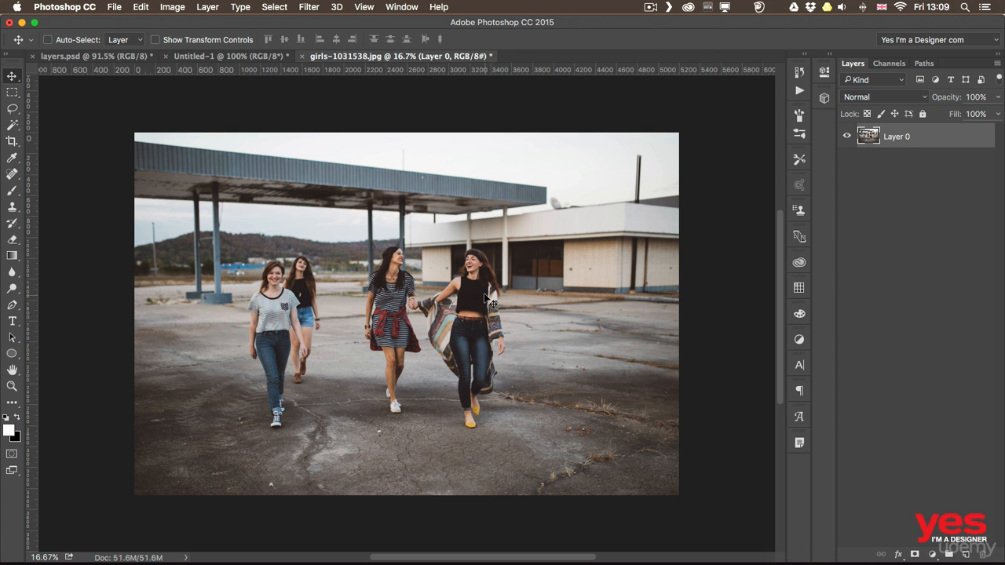
mouse_move(492, 283)
mouse_down()
mouse_move(333, 283)
mouse_move(480, 215)
mouse_move(498, 259)
mouse_move(485, 286)
mouse_up()
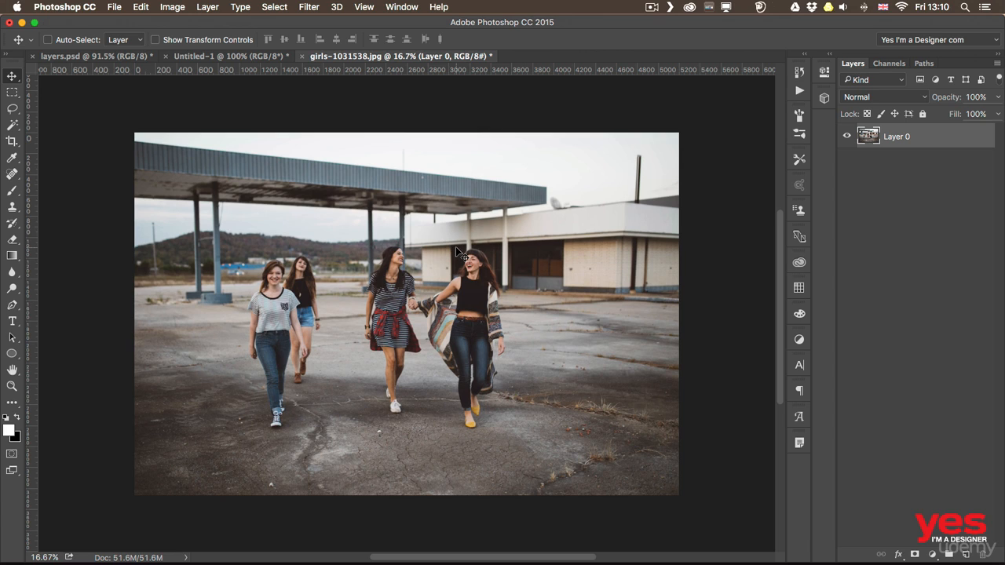
Place coast-984183.jpg as an embedded image over the girls photo and move it to the upper right of the canvas
click(116, 7)
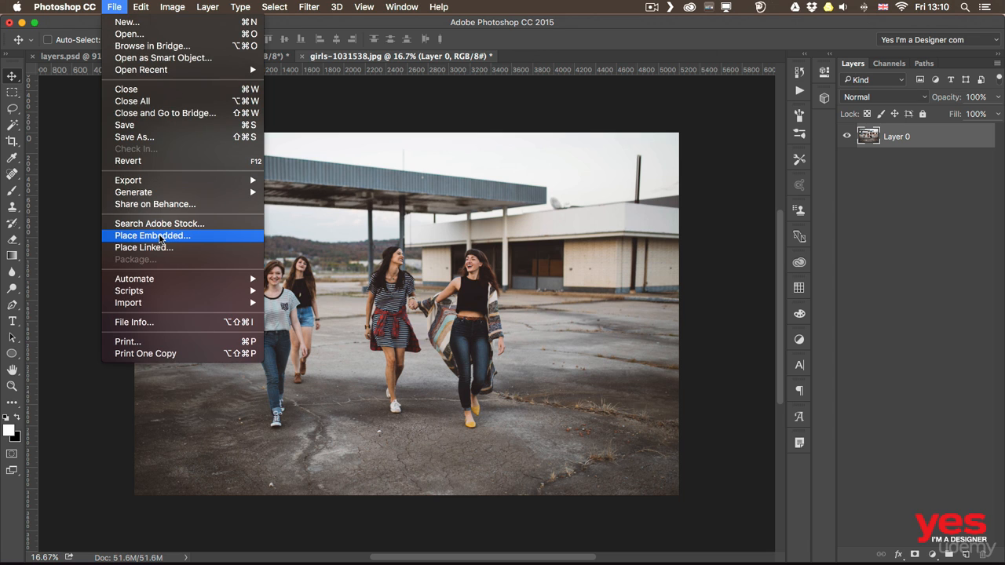
click(161, 236)
click(553, 276)
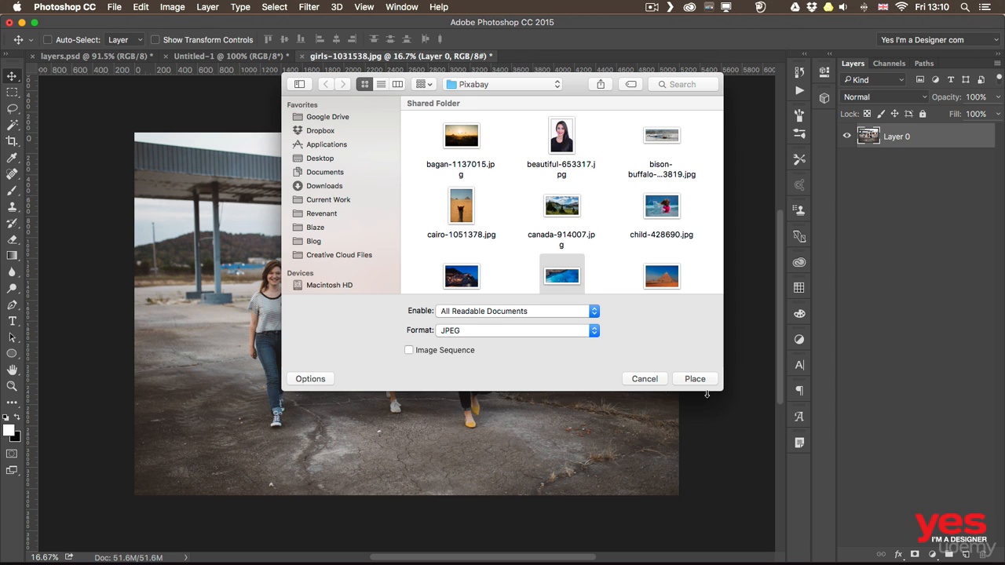
click(699, 379)
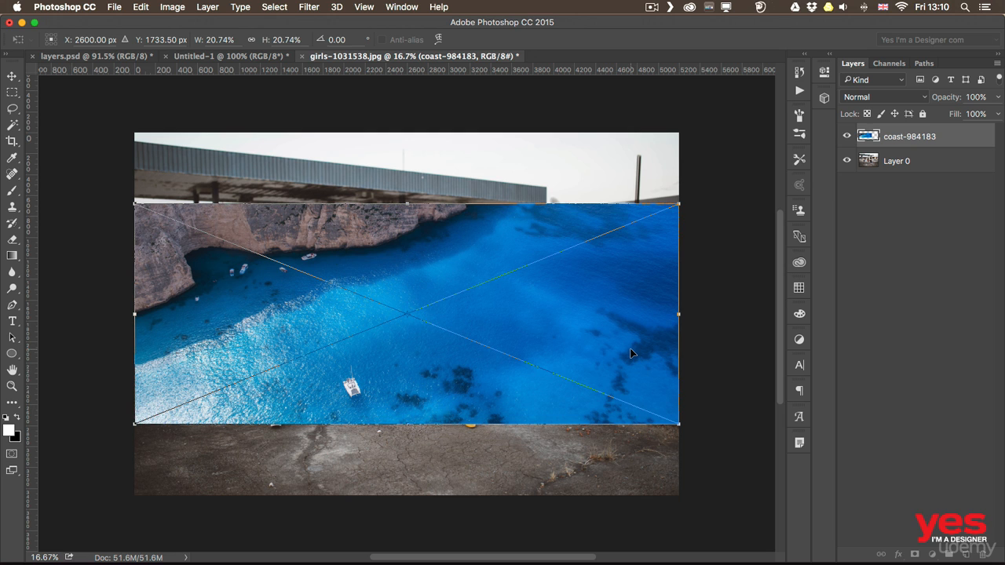
key(Return)
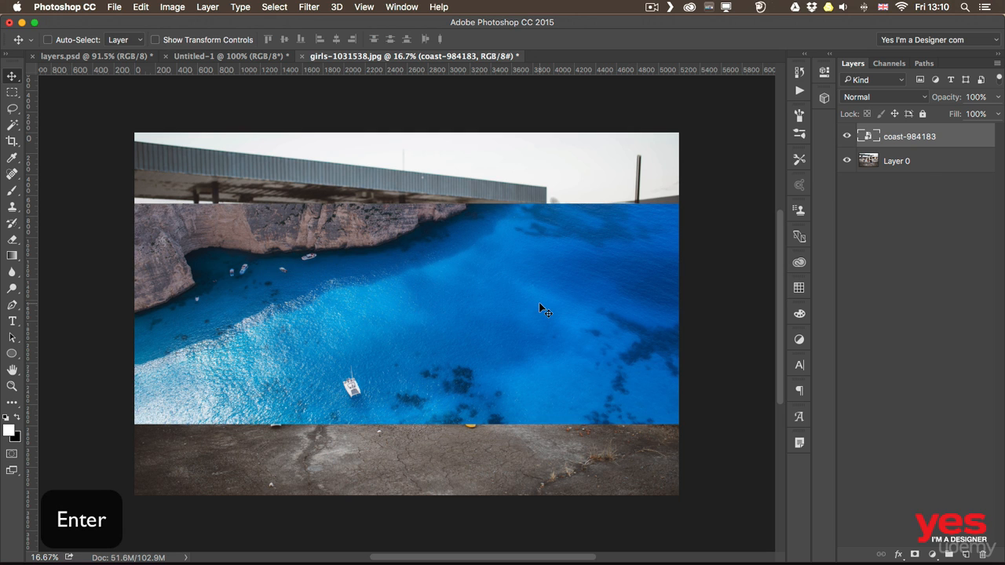
drag(415, 283, 605, 211)
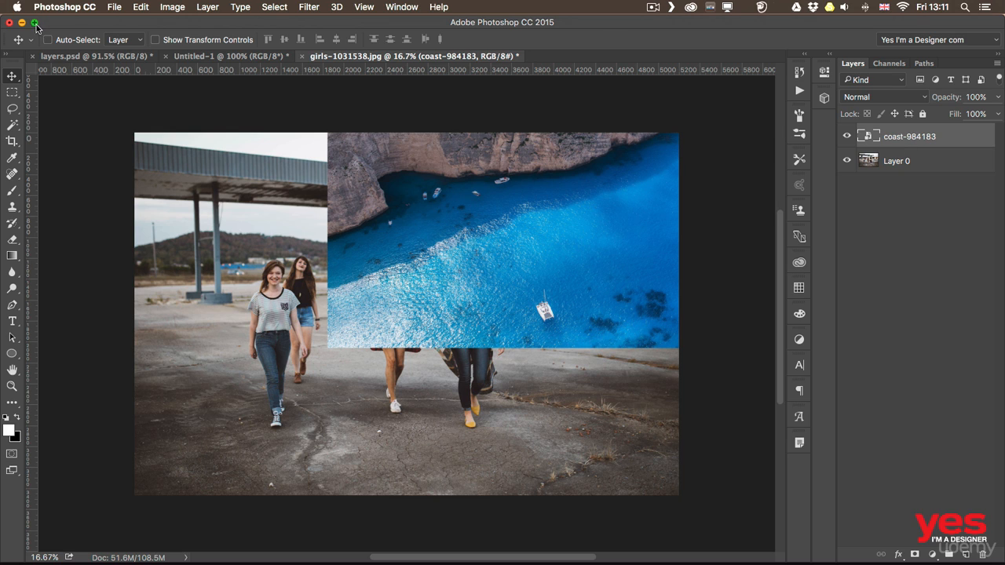
Examine the file formats and the Layers option offered by Save As for the layered document, and cancel without saving
click(113, 8)
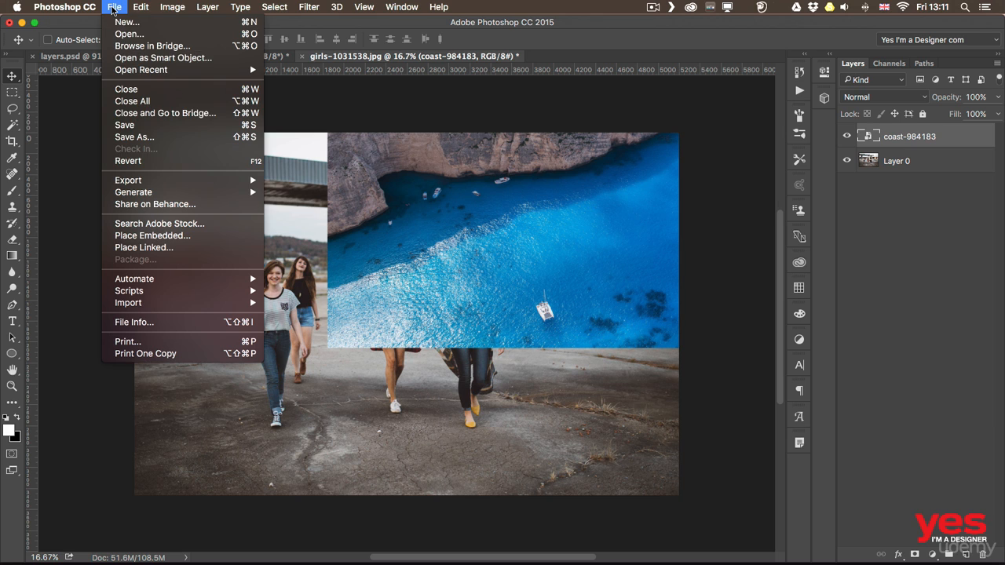
click(134, 137)
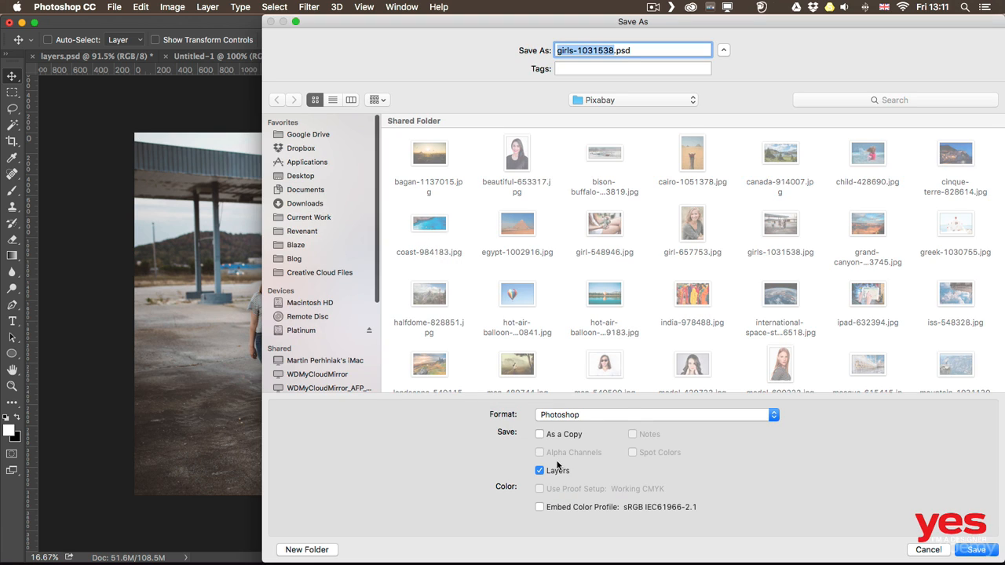
click(564, 416)
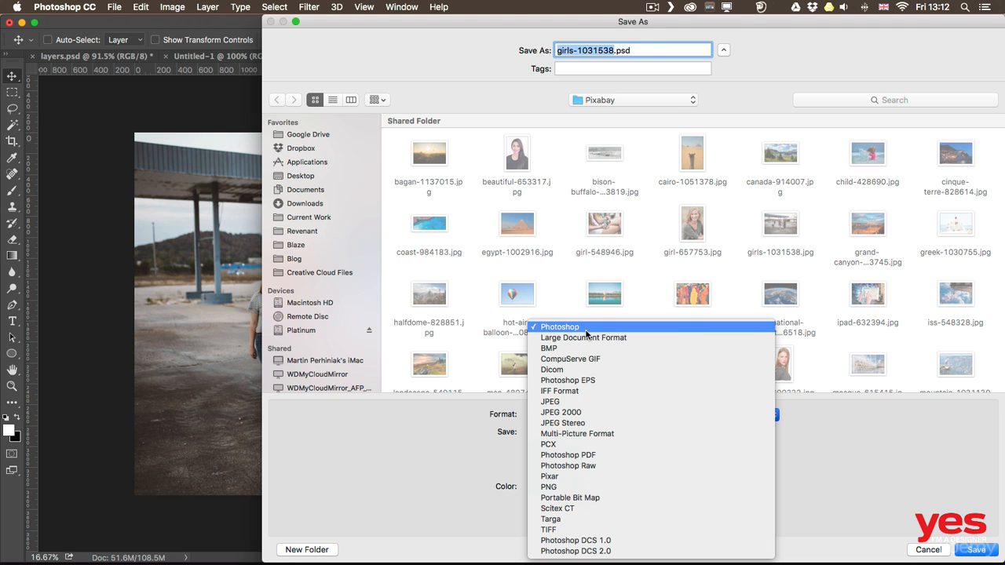
click(402, 432)
drag(584, 24, 444, 11)
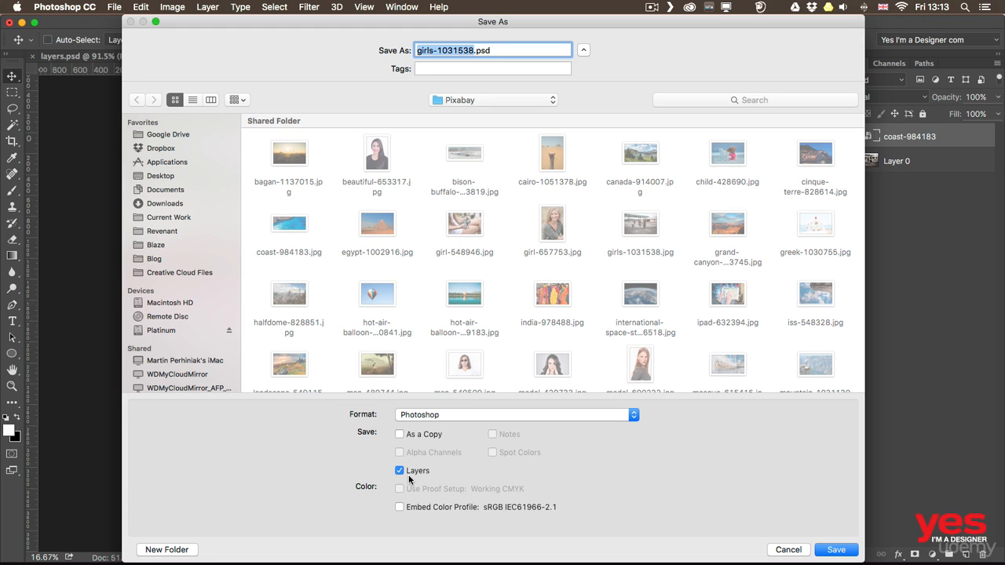
click(787, 549)
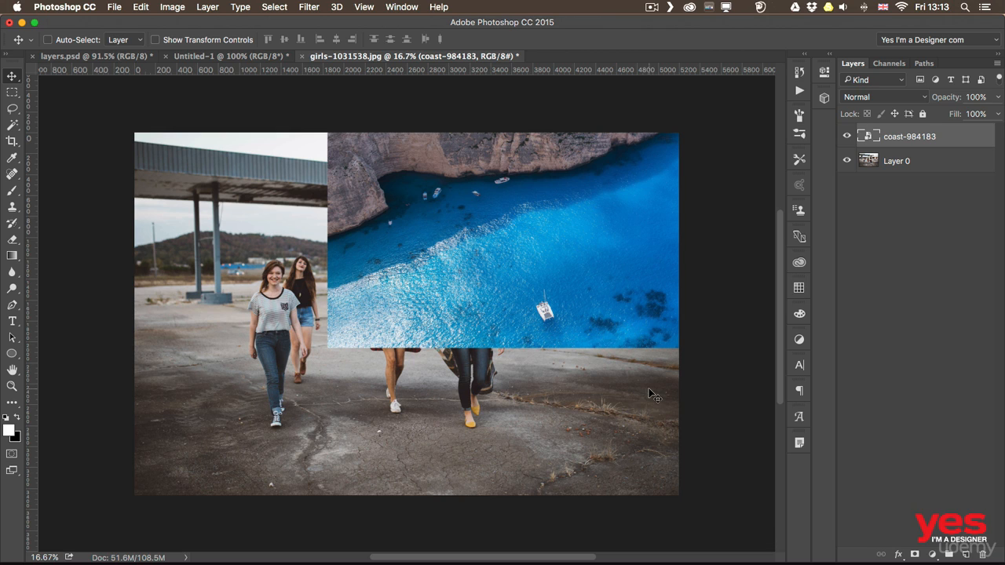